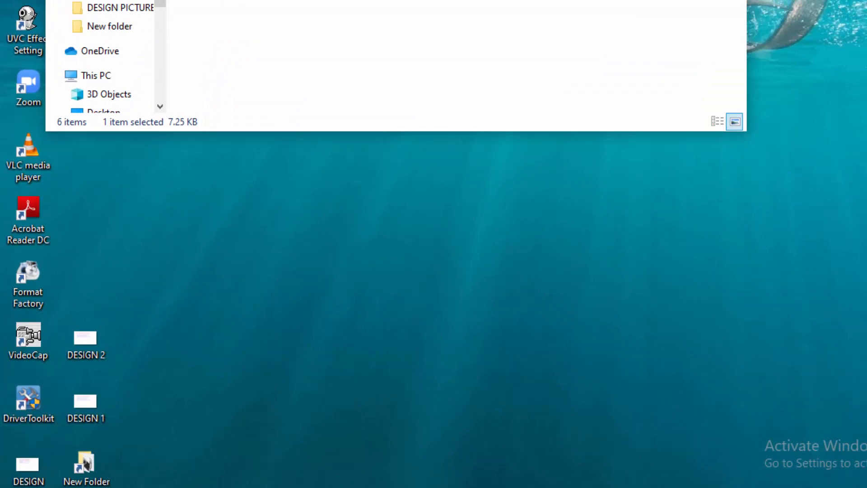
Step: Find and open the Paint application
{"action": "key", "text": "super+s"}
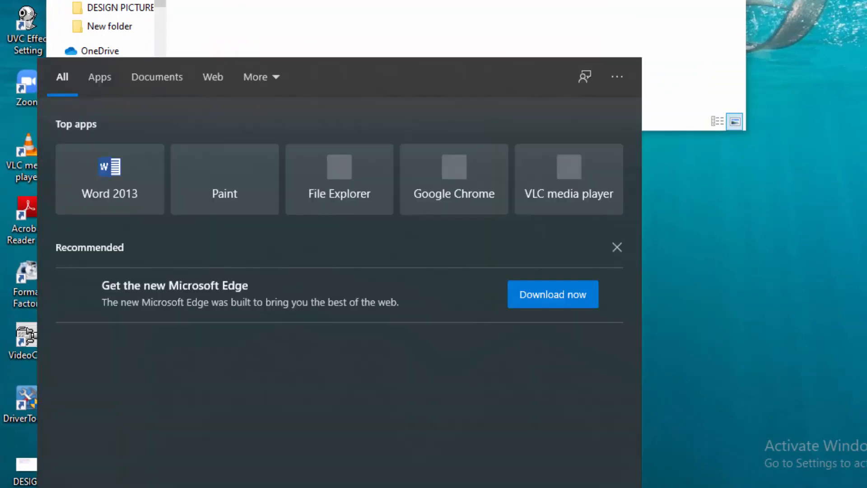
{"action": "type", "text": "pai"}
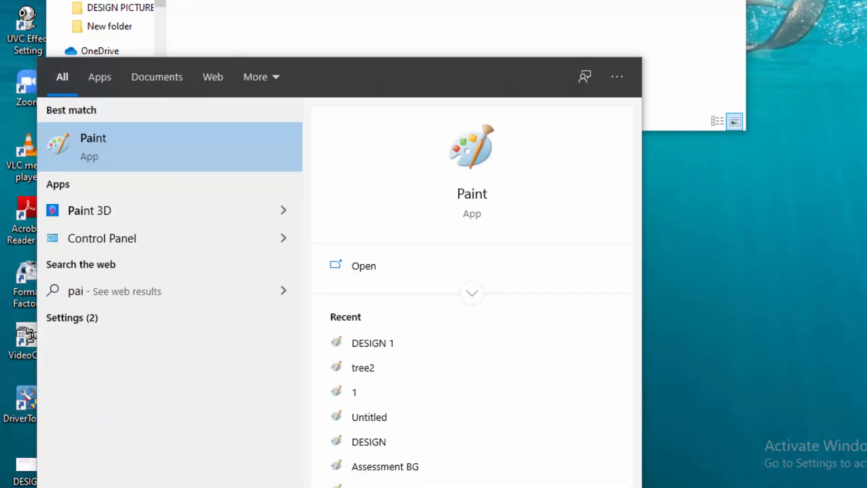
{"action": "left_click", "coordinate": [93, 144]}
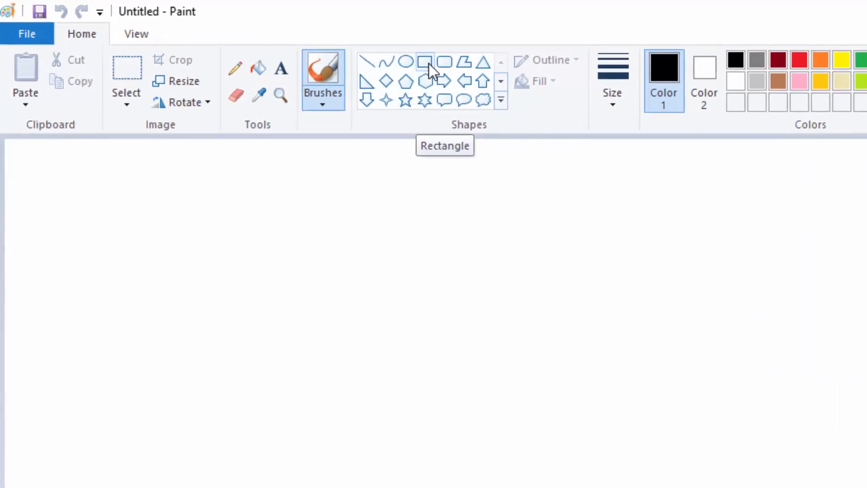
Step: Draw a large black rectangle as a frame around most of the canvas, using the second-thinnest line size
{"action": "left_click", "coordinate": [428, 64]}
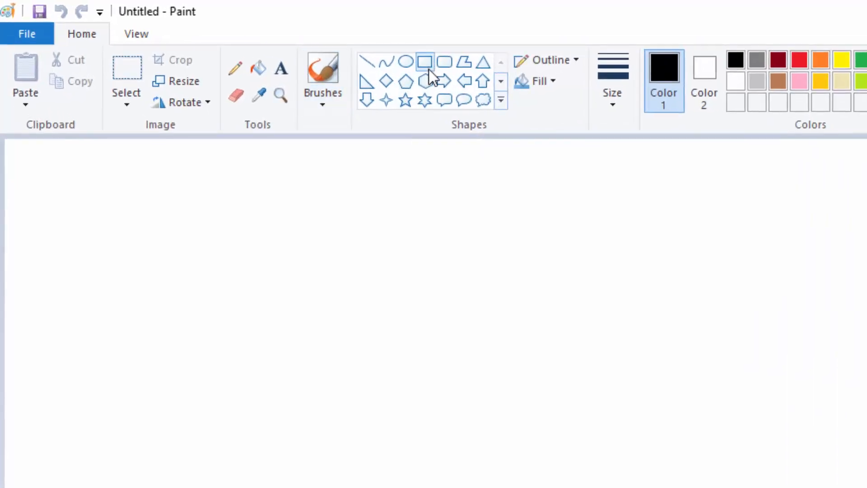
{"action": "left_click", "coordinate": [606, 104]}
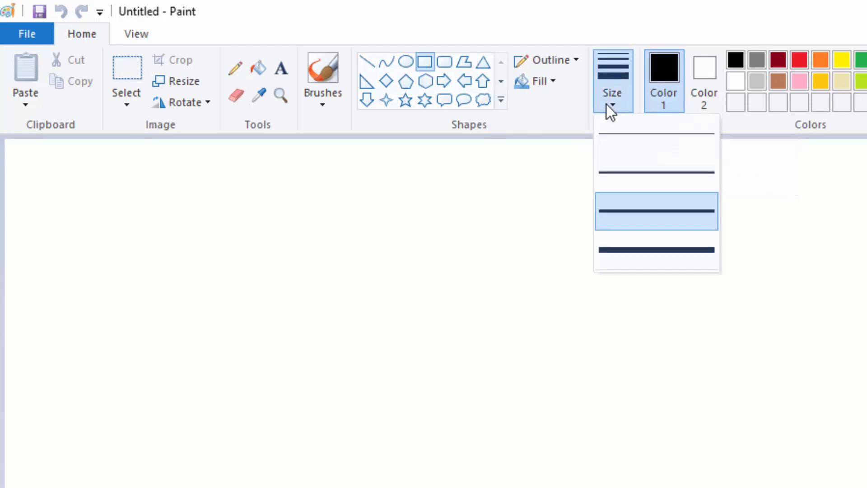
{"action": "left_click", "coordinate": [613, 172]}
{"action": "left_click_drag", "start_coordinate": [103, 176], "coordinate": [752, 482]}
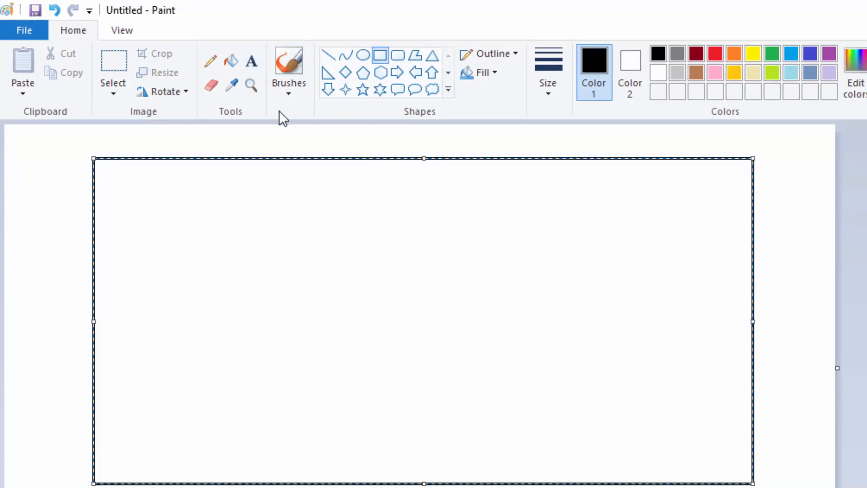
{"action": "left_click", "coordinate": [284, 133]}
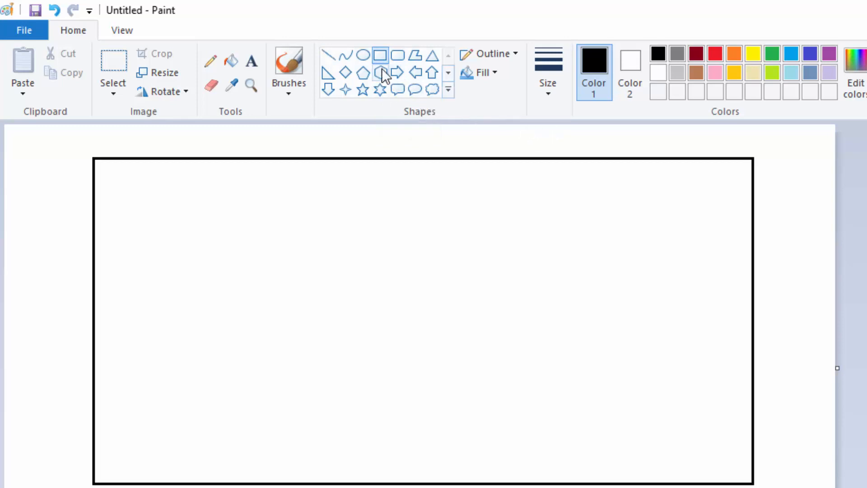
Step: Draw a wide rectangle with the thinnest line size as the house front, placed low inside the frame right of centre
{"action": "left_click", "coordinate": [555, 91]}
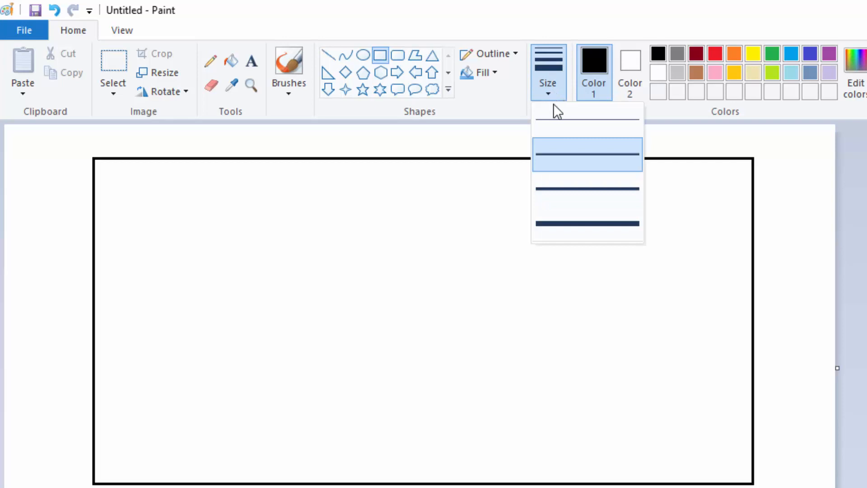
{"action": "left_click", "coordinate": [554, 121]}
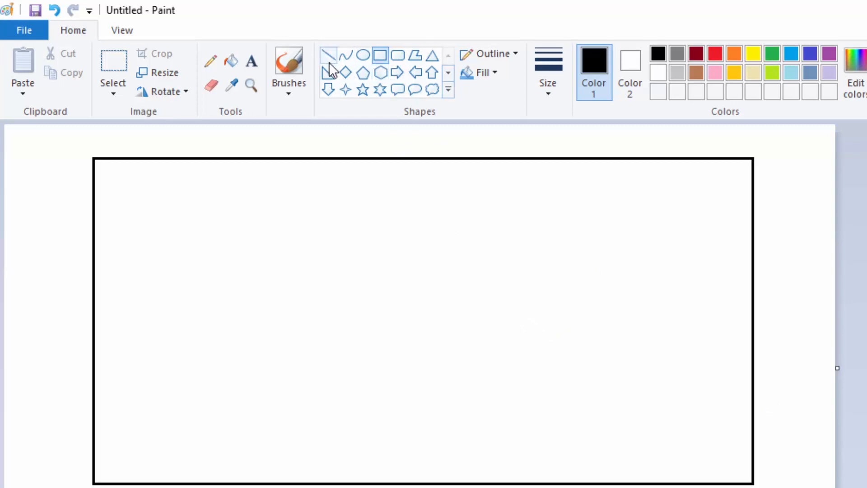
{"action": "left_click_drag", "start_coordinate": [495, 358], "coordinate": [708, 466]}
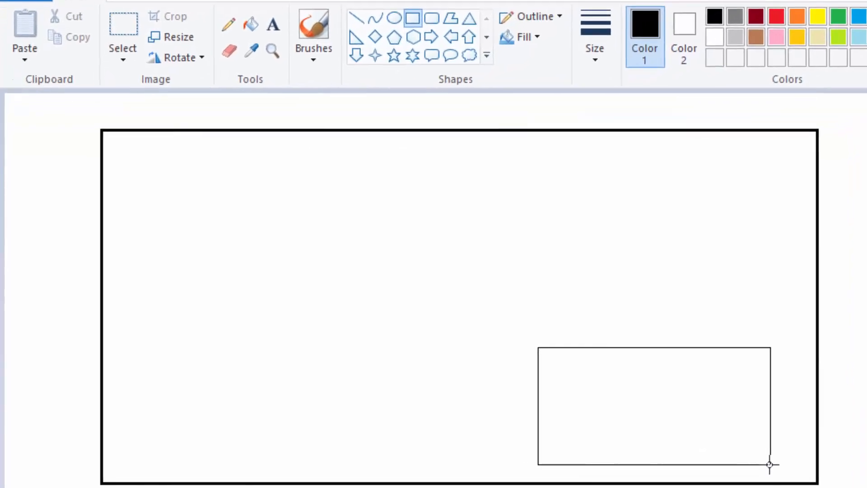
{"action": "left_click_drag", "start_coordinate": [769, 464], "coordinate": [752, 459]}
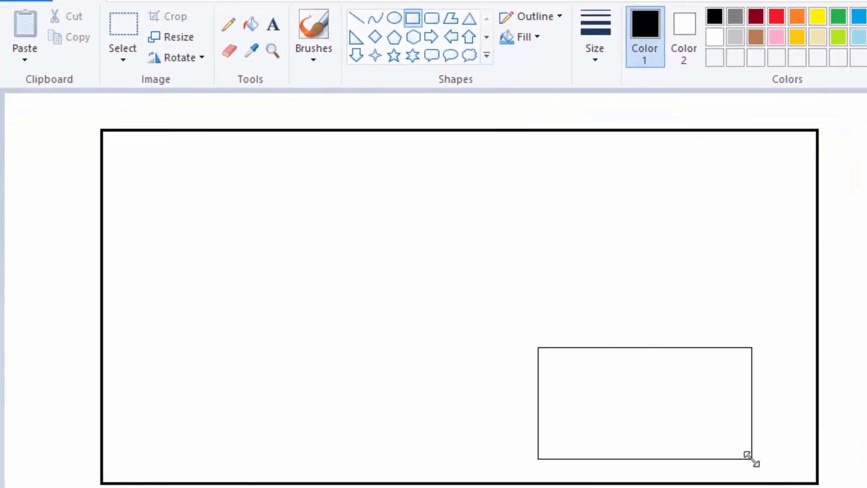
{"action": "left_click_drag", "start_coordinate": [656, 389], "coordinate": [554, 390]}
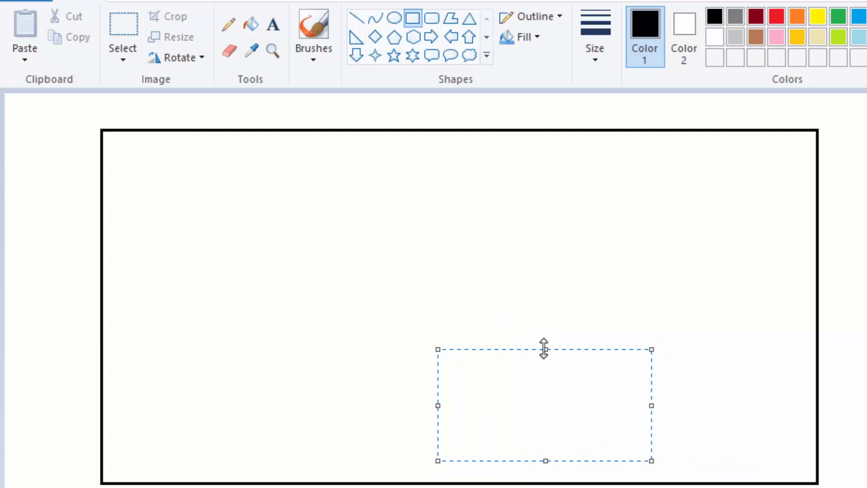
{"action": "left_click_drag", "start_coordinate": [541, 349], "coordinate": [543, 364]}
{"action": "left_click", "coordinate": [587, 259]}
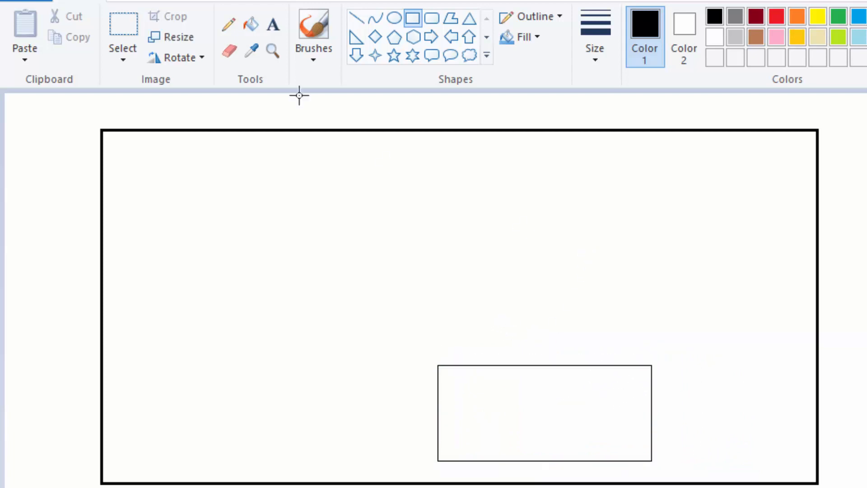
Step: Draw a straight horizontal line across the full width of the house rectangle, a little below its upper edge
{"action": "left_click", "coordinate": [356, 19]}
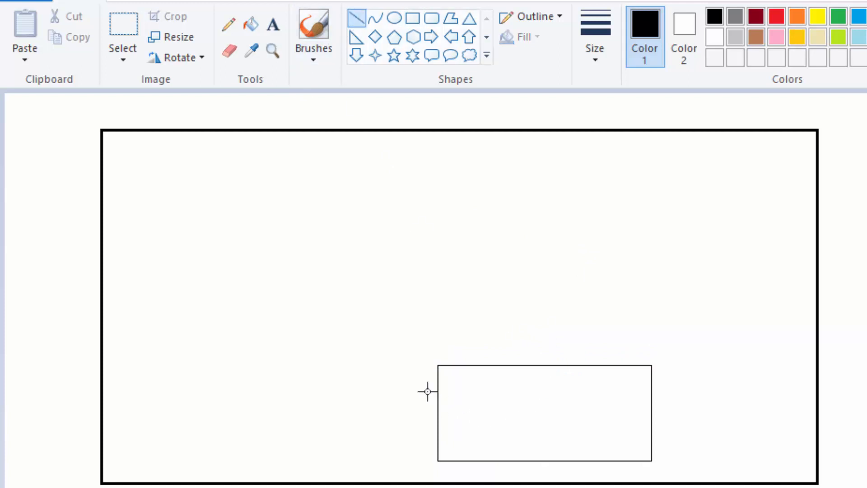
{"action": "left_click_drag", "start_coordinate": [439, 384], "coordinate": [651, 381]}
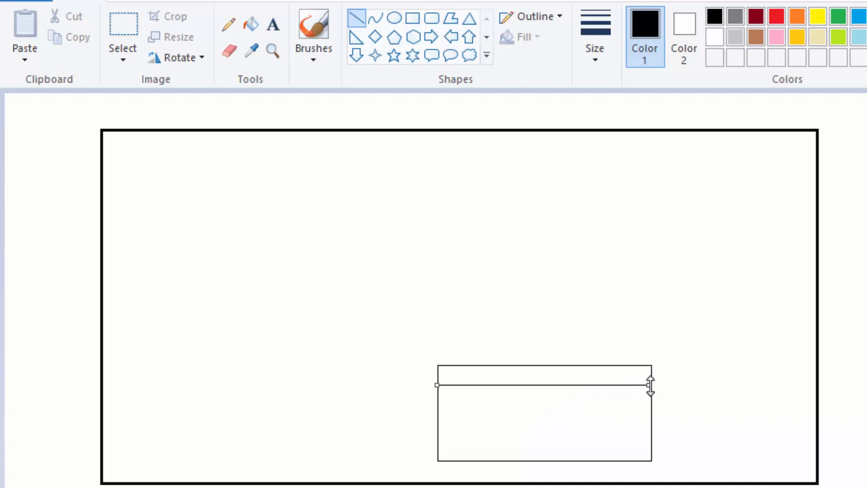
{"action": "left_click_drag", "start_coordinate": [652, 385], "coordinate": [651, 384]}
{"action": "left_click", "coordinate": [713, 353]}
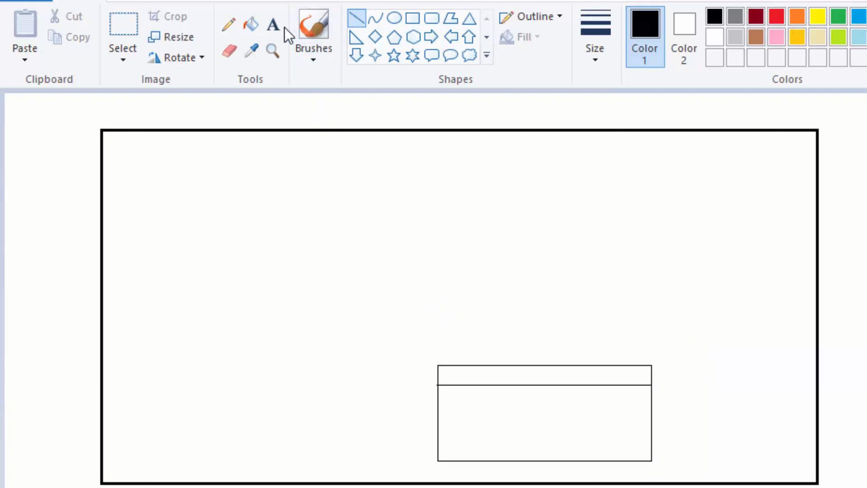
Step: Draw a square window at the left end of the house front, with a taller rectangle above a shorter one inside it
{"action": "left_click", "coordinate": [413, 19]}
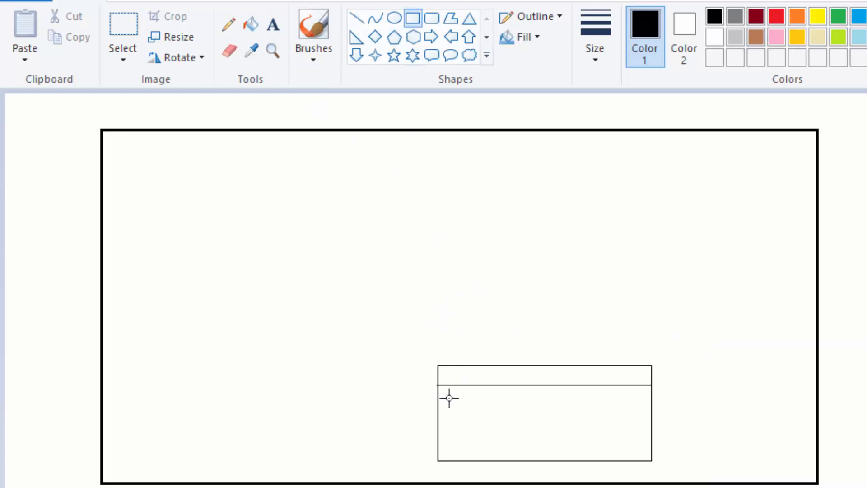
{"action": "left_click_drag", "start_coordinate": [448, 402], "coordinate": [485, 440]}
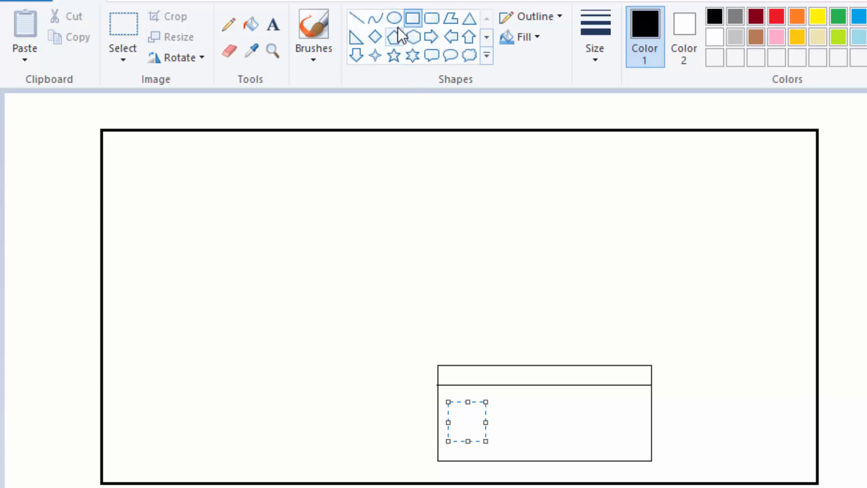
{"action": "left_click", "coordinate": [412, 20]}
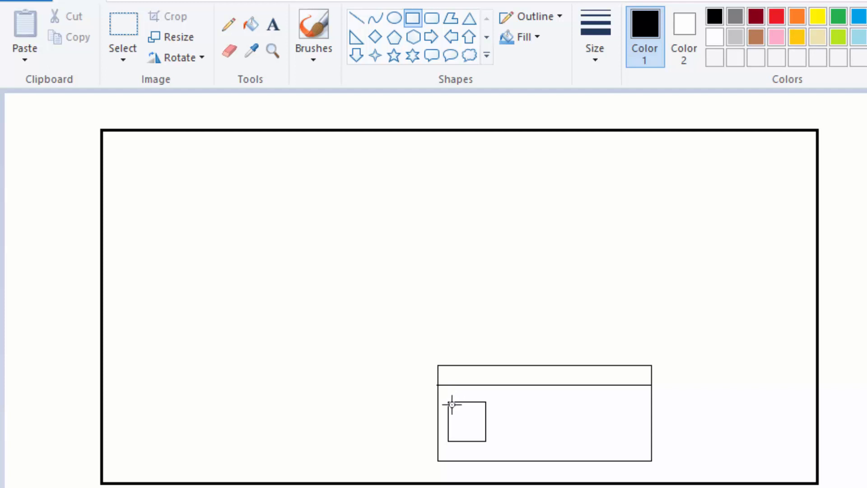
{"action": "left_click_drag", "start_coordinate": [451, 404], "coordinate": [482, 421]}
{"action": "left_click", "coordinate": [329, 178]}
{"action": "left_click_drag", "start_coordinate": [453, 425], "coordinate": [482, 437]}
{"action": "left_click", "coordinate": [556, 219]}
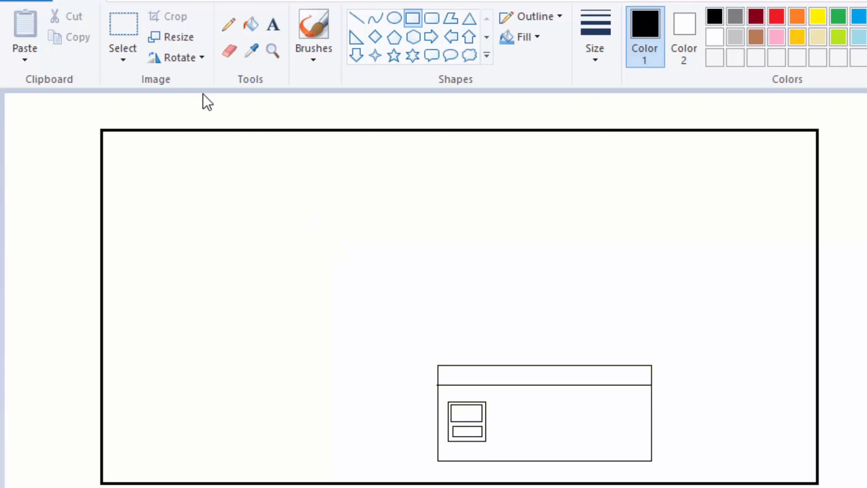
Step: Copy the finished window and place the duplicate directly to its right on the house front
{"action": "left_click", "coordinate": [122, 33]}
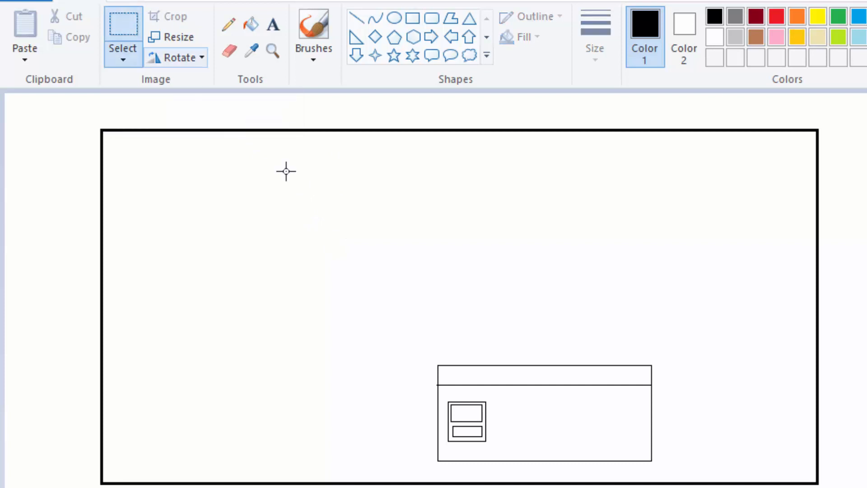
{"action": "left_click_drag", "start_coordinate": [445, 398], "coordinate": [491, 446]}
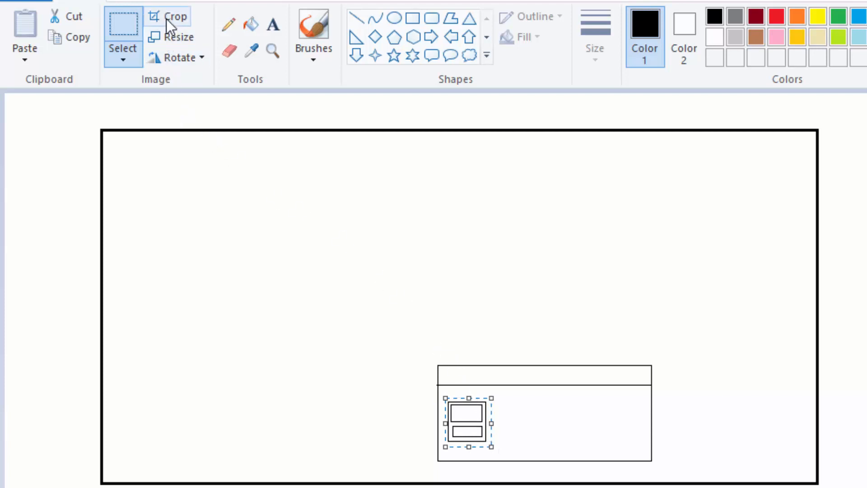
{"action": "left_click", "coordinate": [80, 37]}
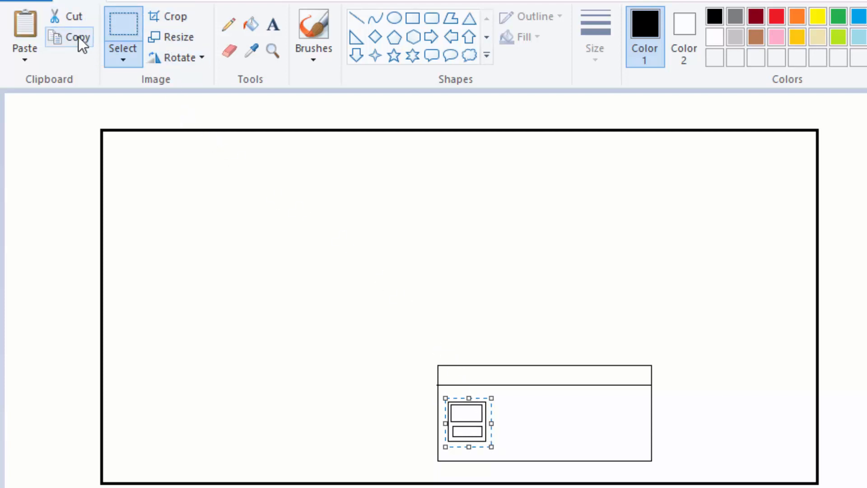
{"action": "left_click", "coordinate": [19, 24]}
{"action": "left_click_drag", "start_coordinate": [27, 118], "coordinate": [511, 418]}
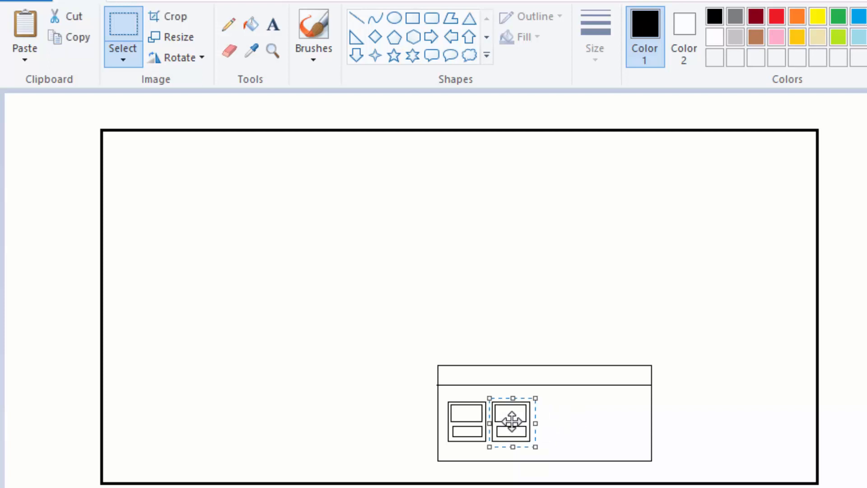
{"action": "left_click", "coordinate": [644, 310]}
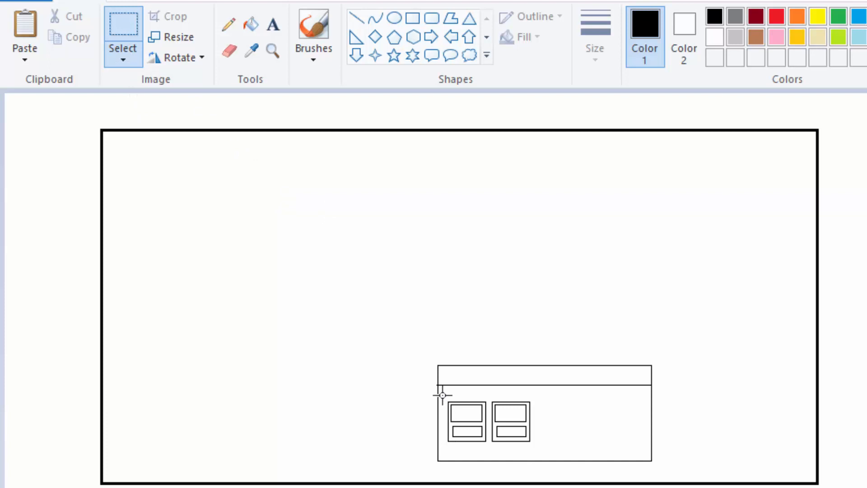
Step: Move the pair of windows to the right end of the house front and paste a third window at the left end
{"action": "left_click_drag", "start_coordinate": [442, 395], "coordinate": [536, 447]}
{"action": "left_click_drag", "start_coordinate": [491, 423], "coordinate": [599, 418]}
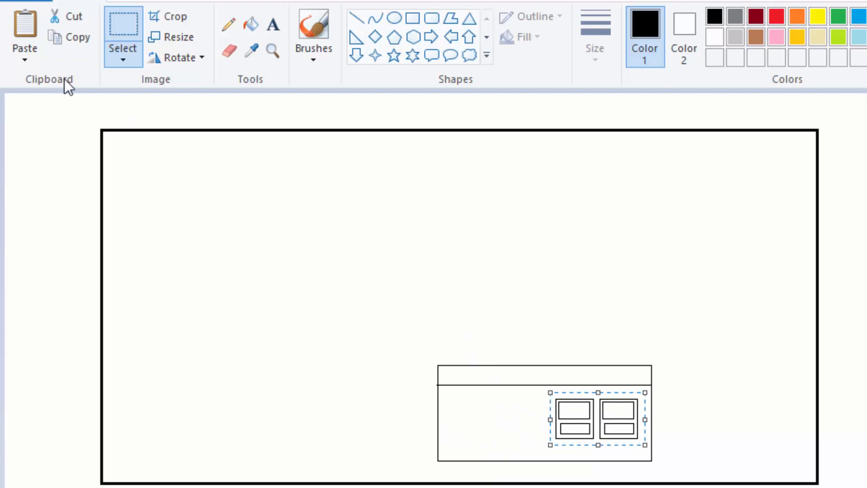
{"action": "left_click", "coordinate": [26, 24]}
{"action": "left_click_drag", "start_coordinate": [28, 119], "coordinate": [466, 422]}
{"action": "left_click", "coordinate": [592, 267]}
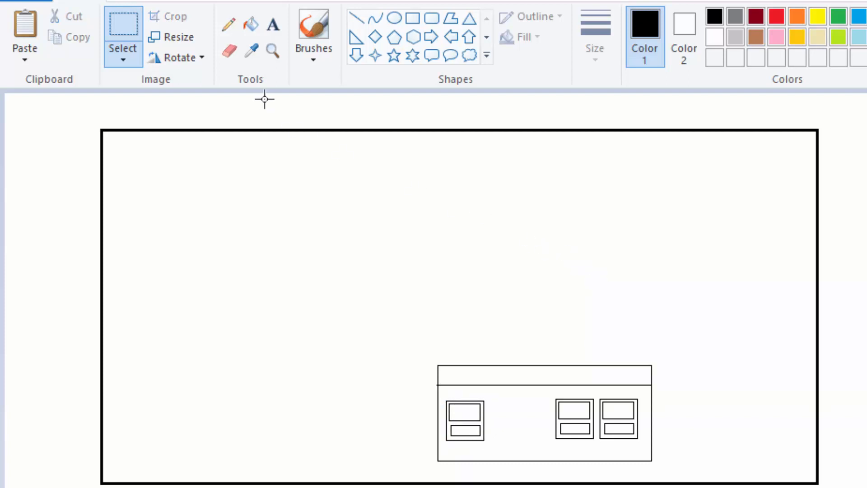
Step: Draw a door between the windows as two nested rectangles reaching down to the base of the house
{"action": "left_click", "coordinate": [412, 18]}
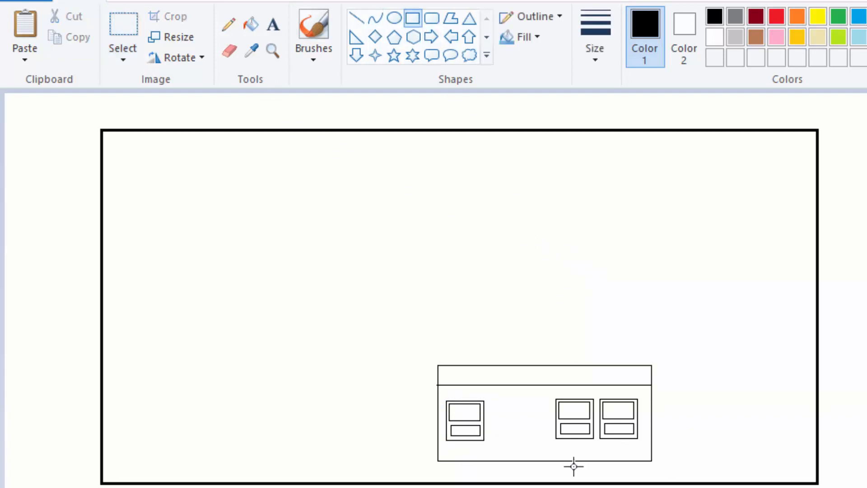
{"action": "left_click_drag", "start_coordinate": [493, 412], "coordinate": [544, 460]}
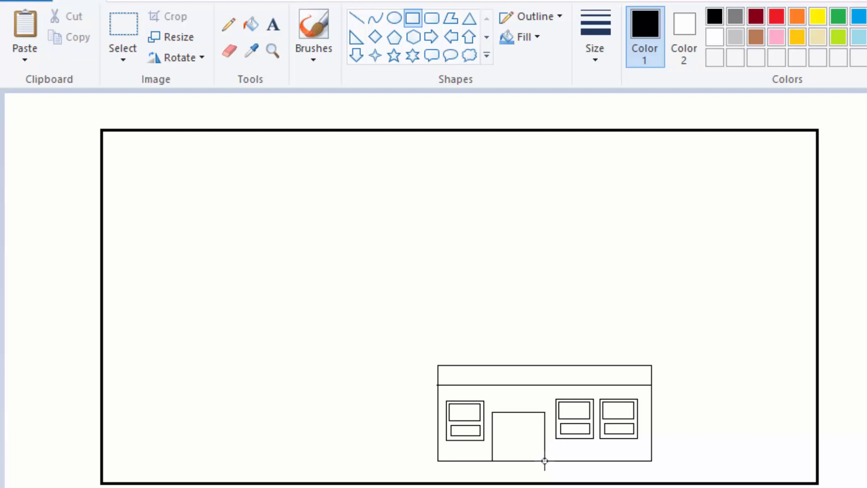
{"action": "left_click_drag", "start_coordinate": [545, 460], "coordinate": [544, 459]}
{"action": "left_click", "coordinate": [445, 196]}
{"action": "left_click_drag", "start_coordinate": [495, 414], "coordinate": [541, 459]}
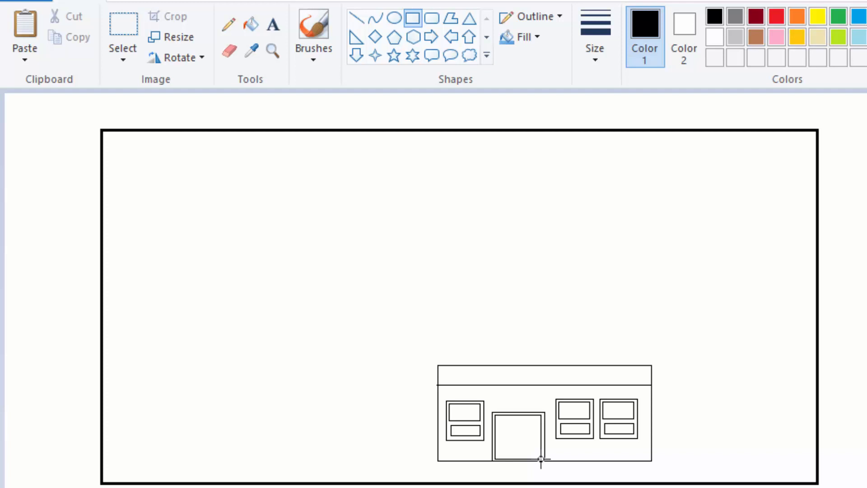
{"action": "left_click_drag", "start_coordinate": [541, 460], "coordinate": [542, 458]}
{"action": "left_click", "coordinate": [590, 261]}
Step: Add a small narrow upright oval as the handle near the door's right edge
{"action": "left_click", "coordinate": [396, 24]}
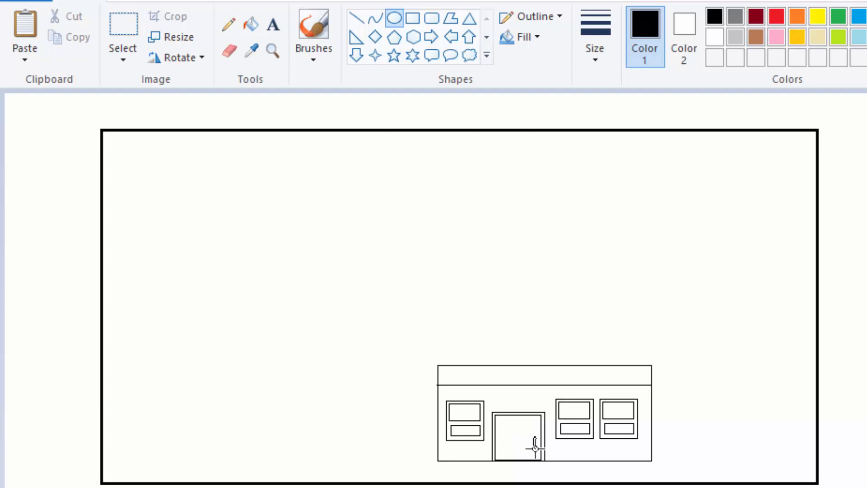
{"action": "left_click_drag", "start_coordinate": [535, 447], "coordinate": [535, 449]}
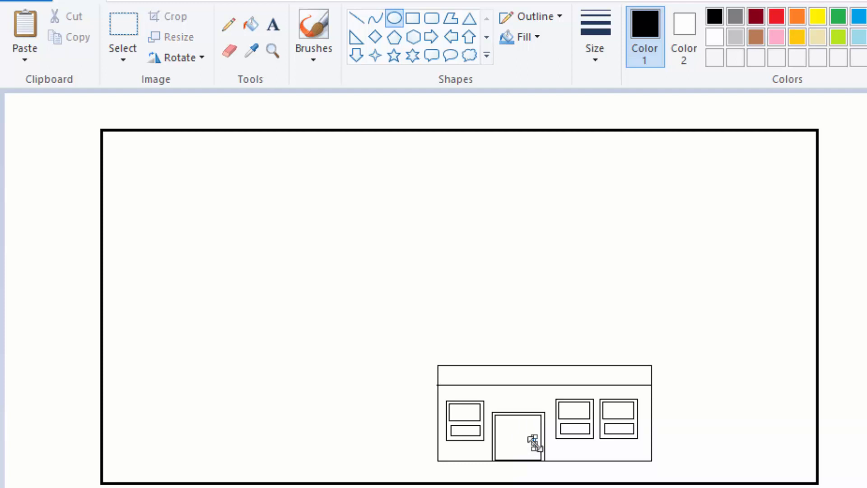
{"action": "left_click", "coordinate": [572, 250]}
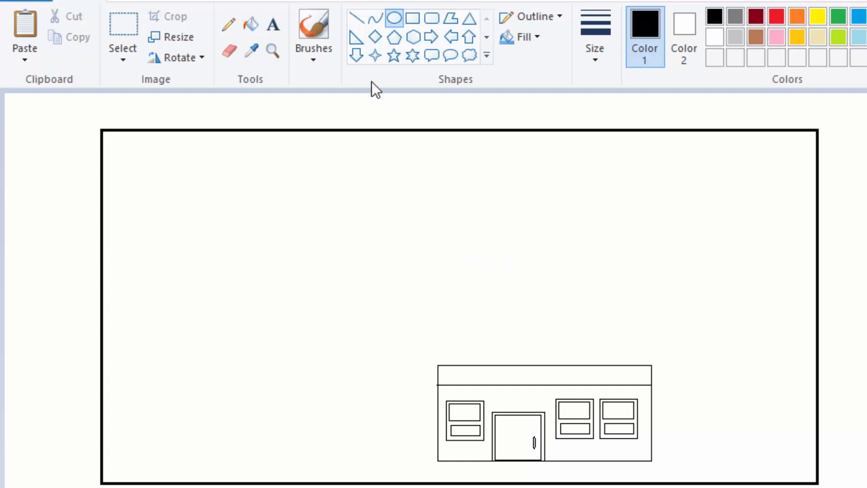
Step: Draw the roof as two sloping lines meeting at a peak above the house and overhanging both sides
{"action": "left_click", "coordinate": [356, 19]}
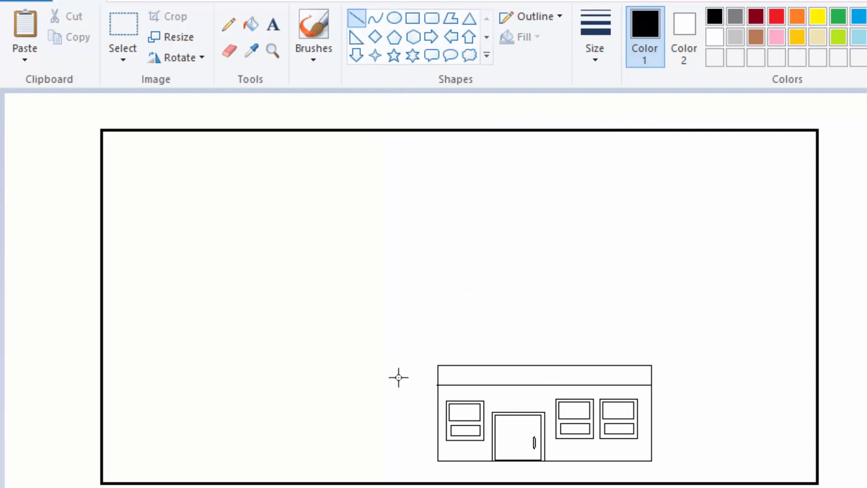
{"action": "left_click_drag", "start_coordinate": [385, 382], "coordinate": [524, 336]}
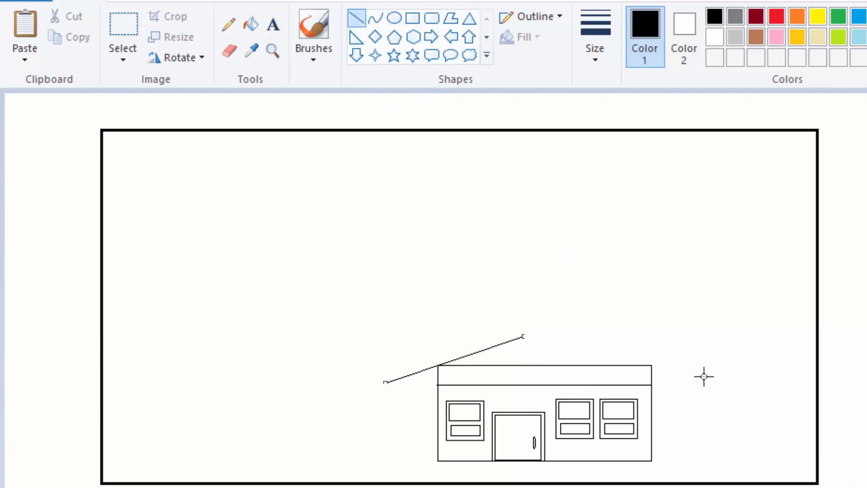
{"action": "left_click_drag", "start_coordinate": [677, 367], "coordinate": [522, 336]}
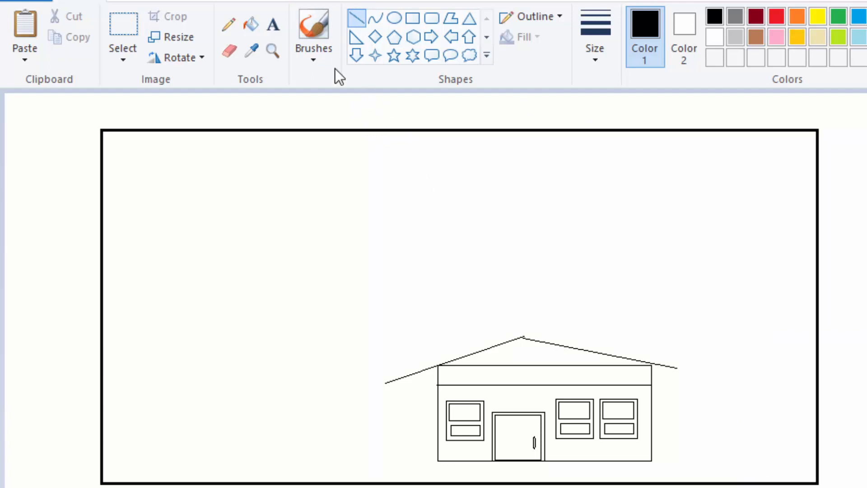
Step: Scatter small freehand squiggles across the inside of the roof with the Pencil as tile texture
{"action": "left_click", "coordinate": [230, 23]}
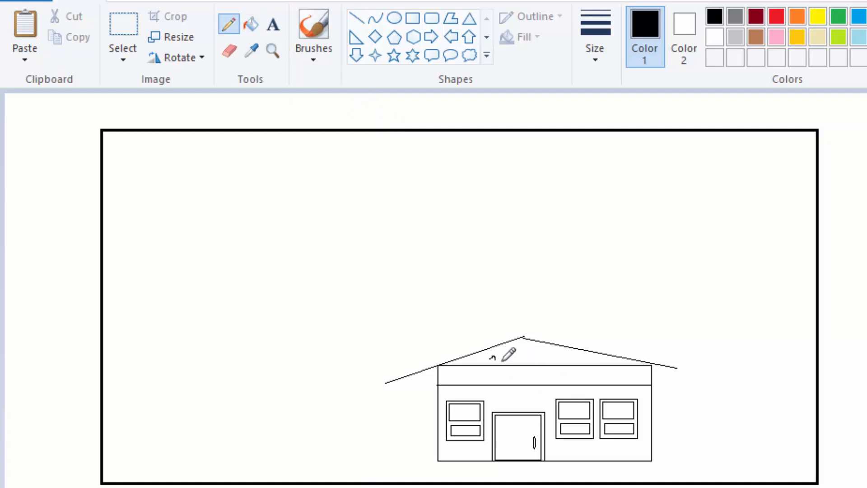
{"action": "mouse_move", "coordinate": [505, 359]}
{"action": "left_mouse_down"}
{"action": "mouse_move", "coordinate": [543, 356]}
{"action": "mouse_move", "coordinate": [499, 347]}
{"action": "mouse_move", "coordinate": [600, 360]}
{"action": "left_mouse_up"}
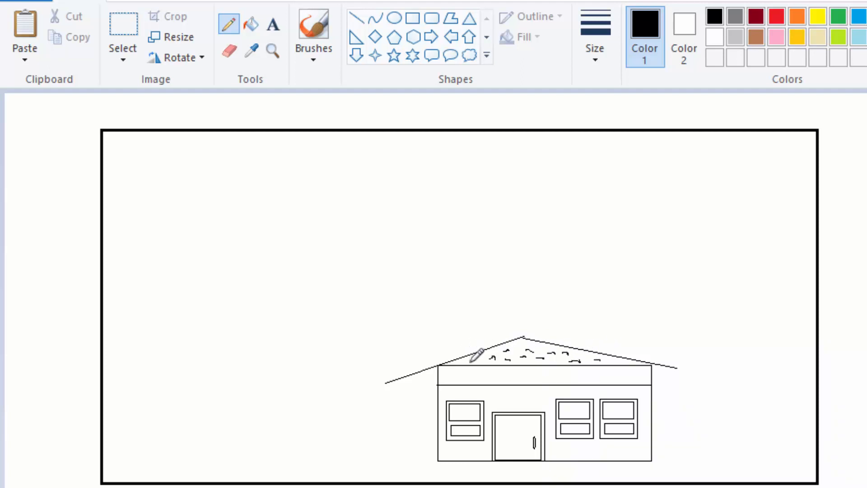
{"action": "left_click_drag", "start_coordinate": [472, 359], "coordinate": [474, 361]}
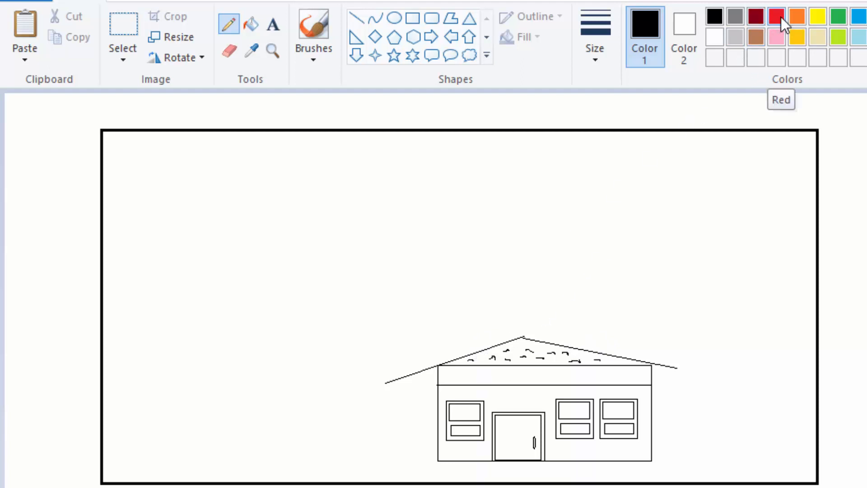
Step: Try to fill the roof with brown, and undo the fill
{"action": "left_click", "coordinate": [753, 33]}
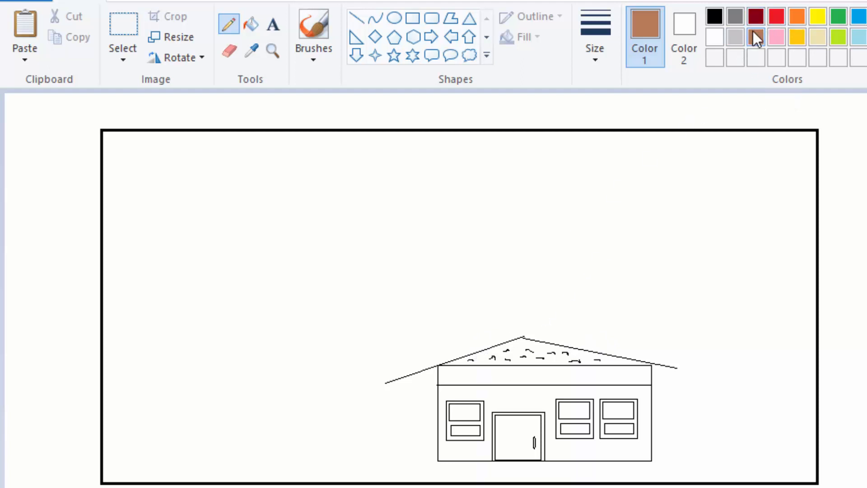
{"action": "left_click", "coordinate": [252, 24]}
{"action": "left_click", "coordinate": [525, 341]}
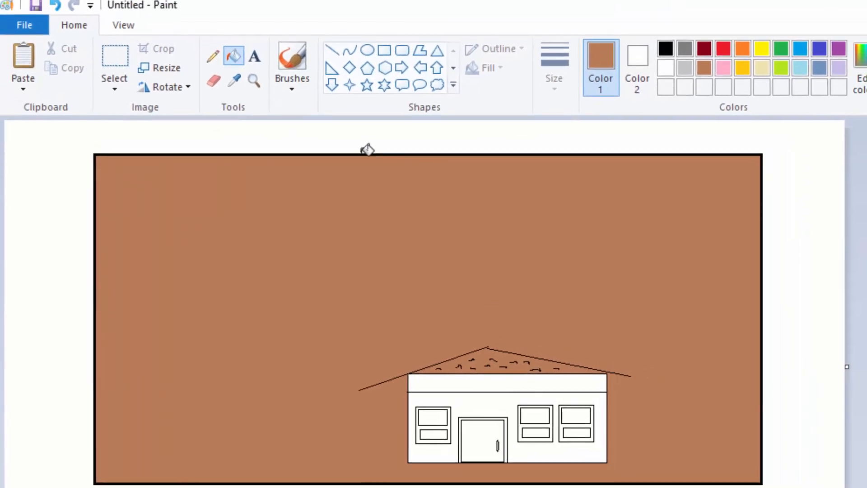
{"action": "left_click", "coordinate": [55, 6]}
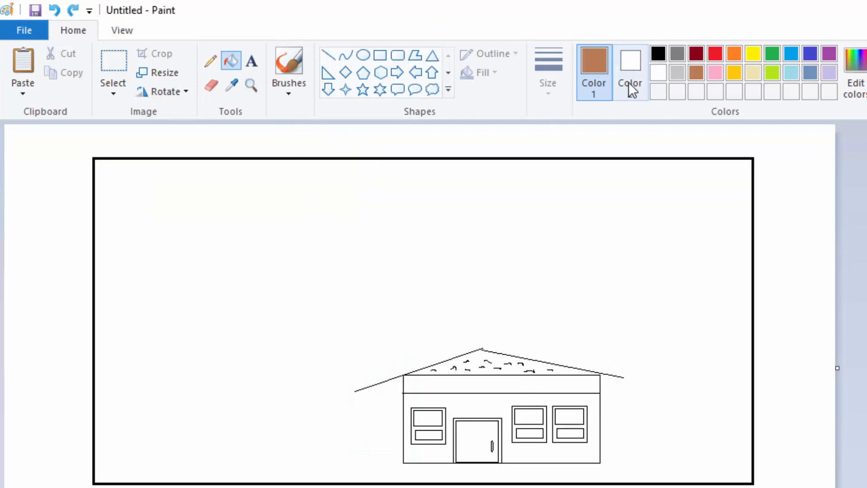
Step: Close the gap in the roof outline with the Pencil in black, and fill the roof with brown
{"action": "left_click", "coordinate": [658, 53]}
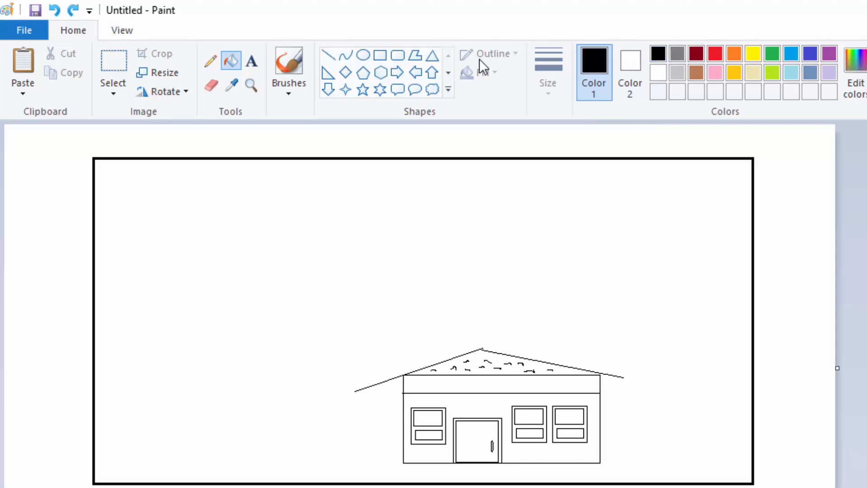
{"action": "left_click", "coordinate": [207, 65]}
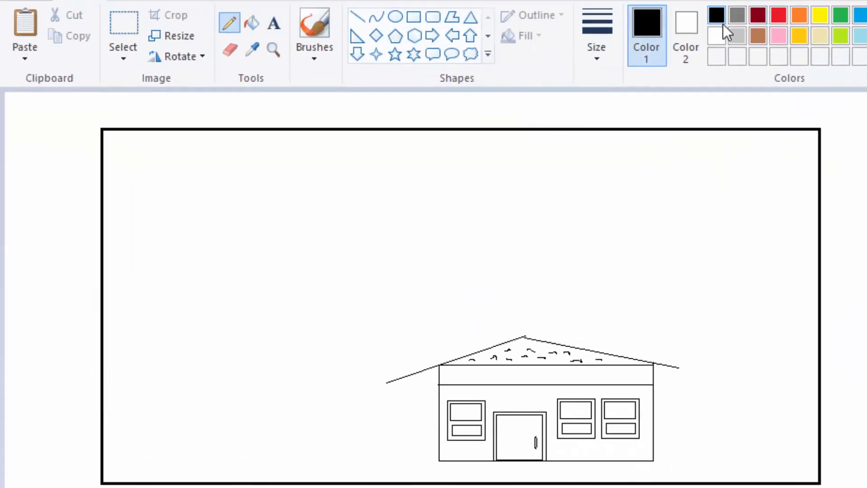
{"action": "left_click", "coordinate": [758, 35]}
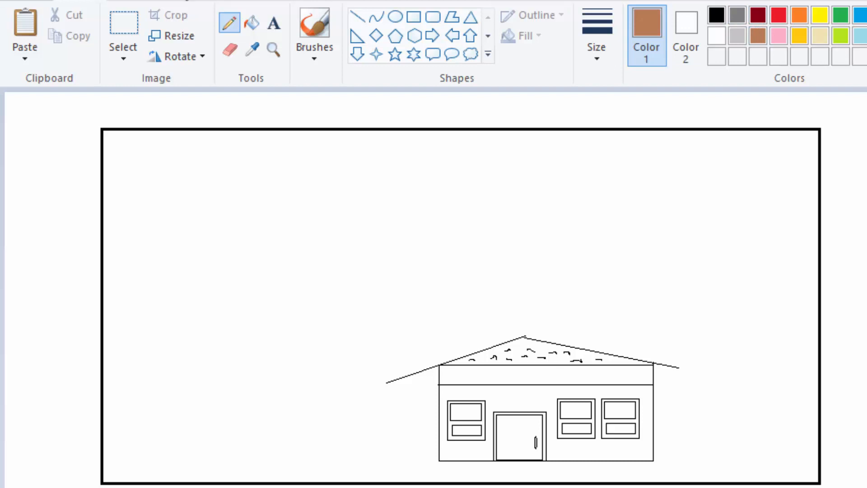
{"action": "left_click", "coordinate": [253, 23]}
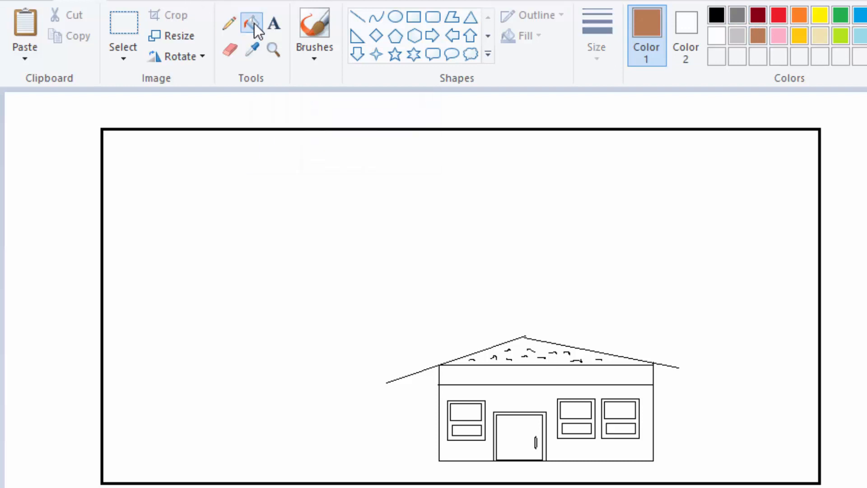
{"action": "left_click", "coordinate": [523, 340]}
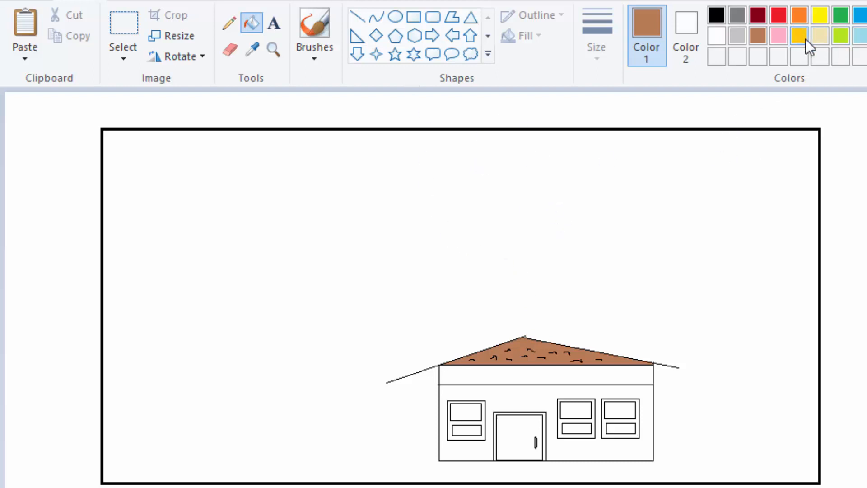
Step: Fill the band under the roof with light yellow and the house wall with lavender
{"action": "left_click", "coordinate": [820, 36]}
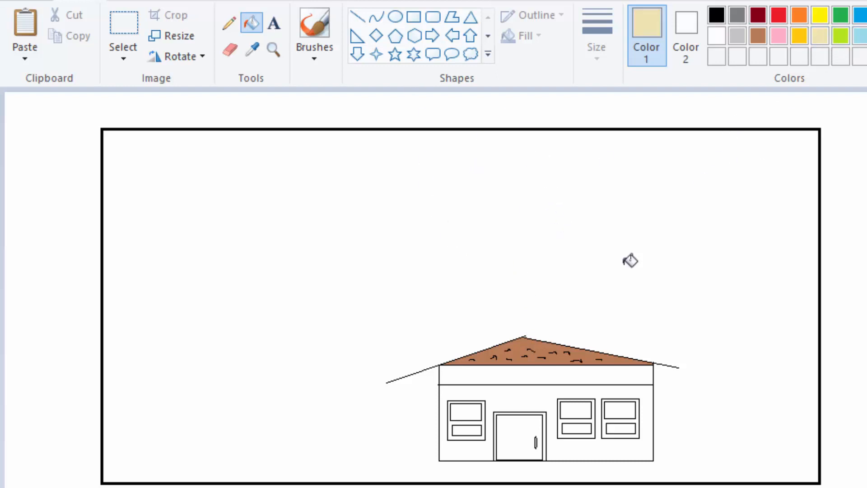
{"action": "left_click", "coordinate": [542, 375]}
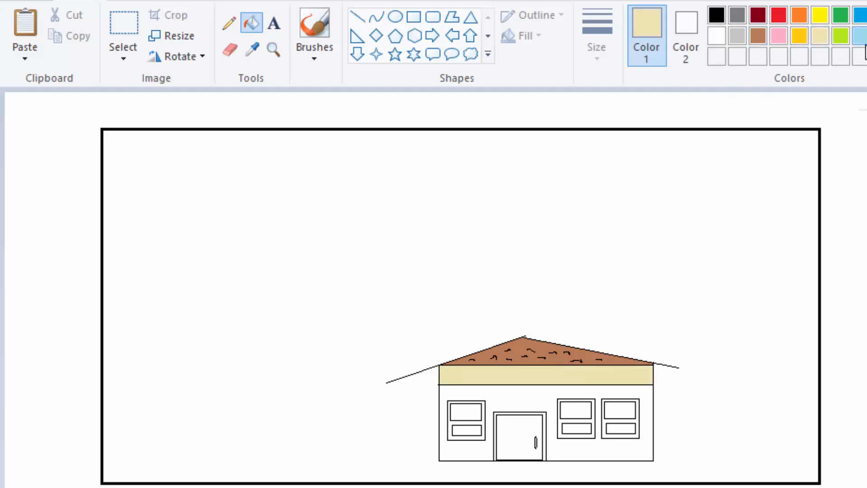
{"action": "left_click", "coordinate": [866, 36]}
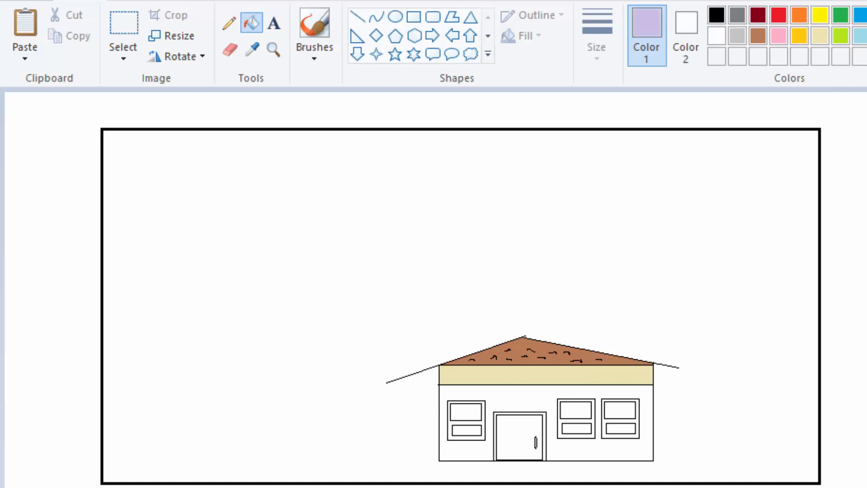
{"action": "left_click", "coordinate": [646, 435]}
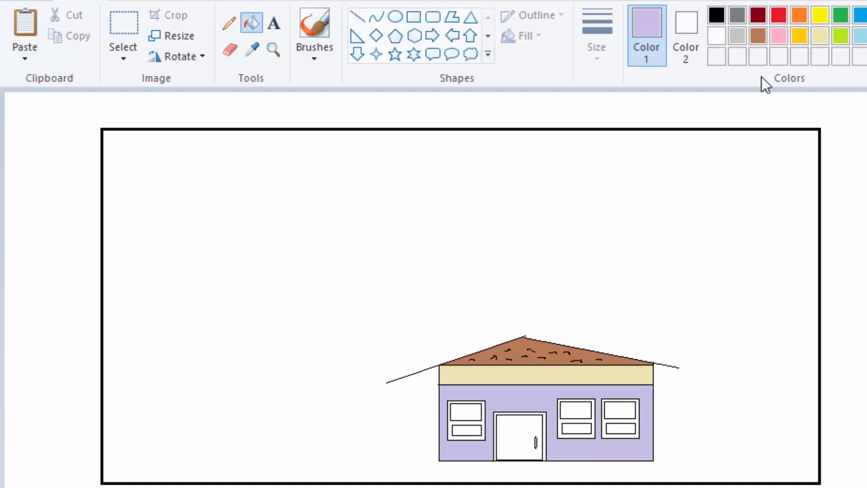
Step: Fill the inner door panel with gold
{"action": "left_click", "coordinate": [803, 34]}
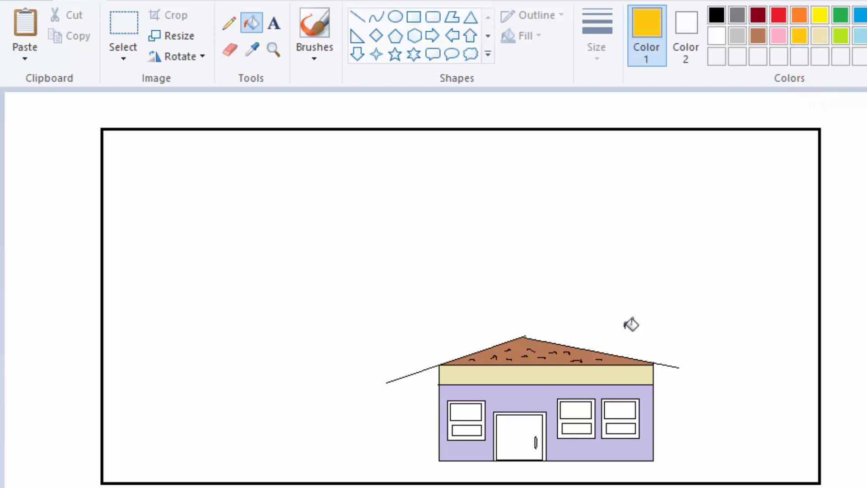
{"action": "left_click", "coordinate": [533, 429]}
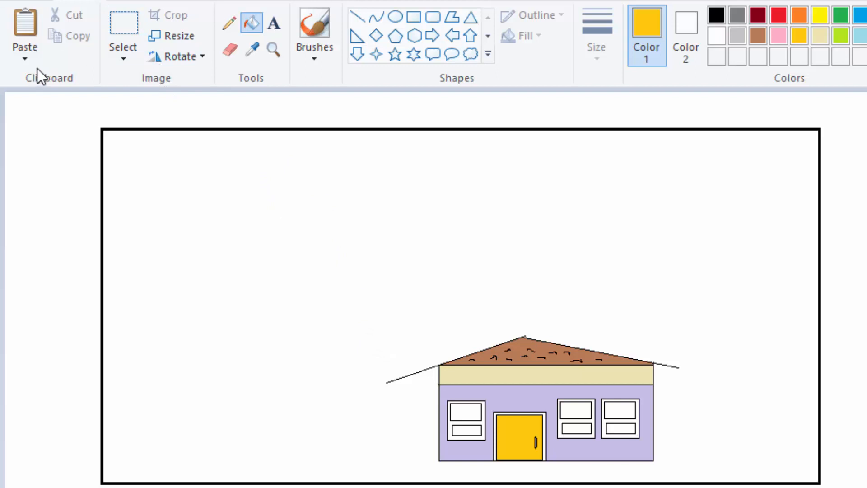
Step: Draw a wavy green ground line with a thicker Pencil from both frame sides to the house base, and fill the ground below green
{"action": "left_click", "coordinate": [228, 26]}
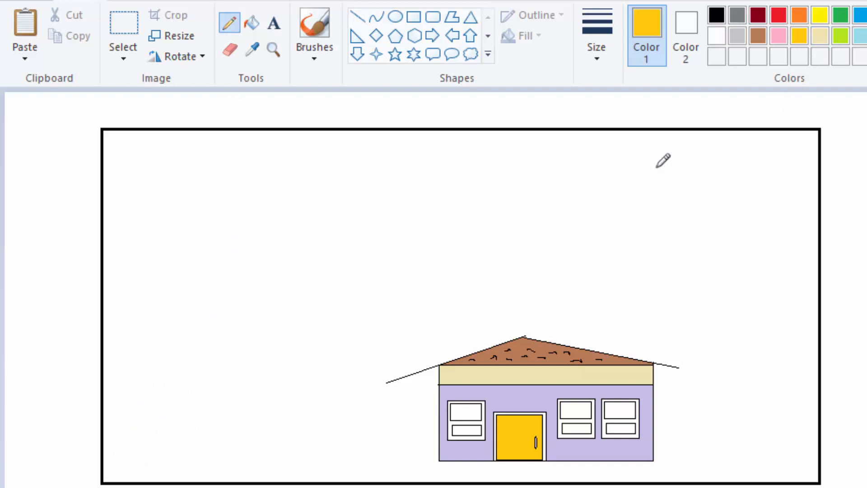
{"action": "left_click_drag", "start_coordinate": [102, 470], "coordinate": [139, 478]}
{"action": "left_click", "coordinate": [841, 16]}
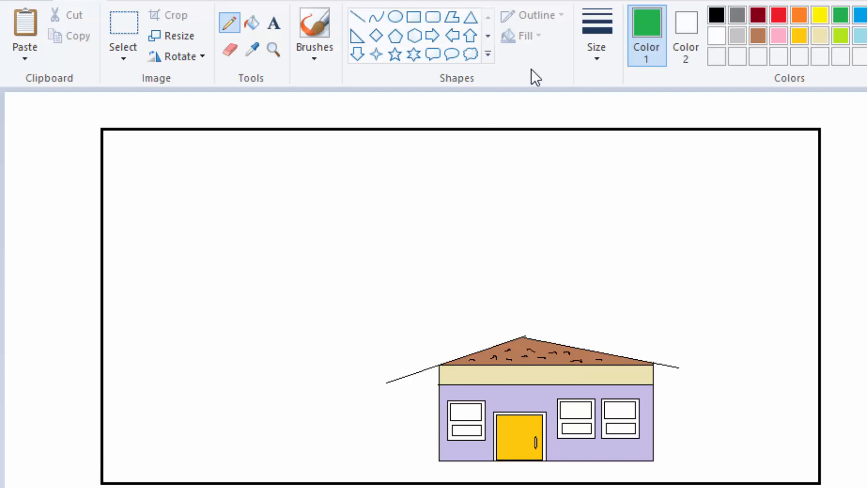
{"action": "left_click", "coordinate": [600, 59]}
{"action": "left_click", "coordinate": [605, 119]}
{"action": "left_click_drag", "start_coordinate": [104, 474], "coordinate": [430, 467]}
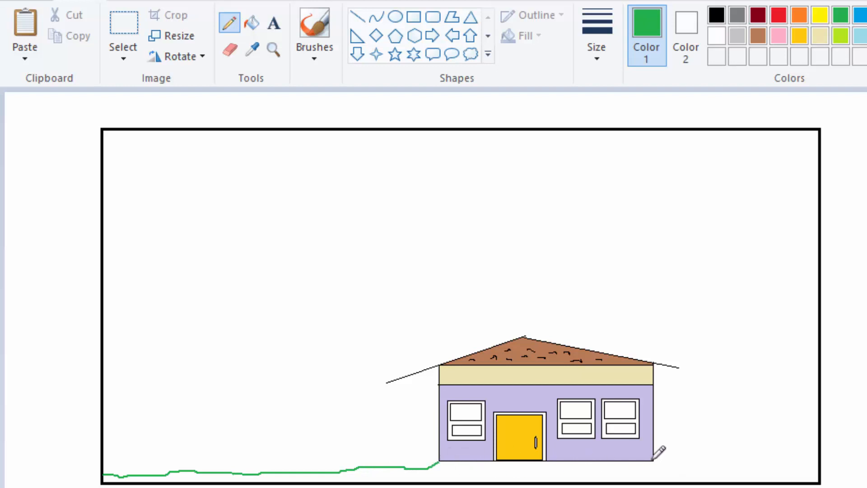
{"action": "left_click_drag", "start_coordinate": [654, 461], "coordinate": [804, 474]}
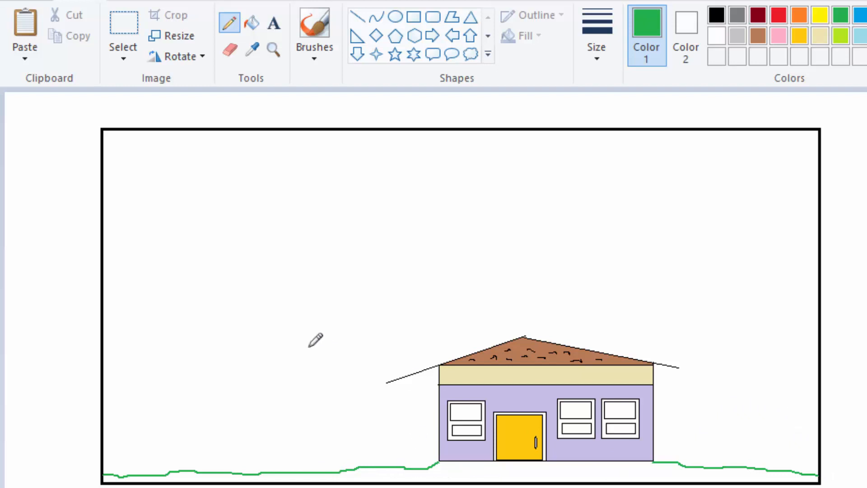
{"action": "left_click", "coordinate": [252, 24]}
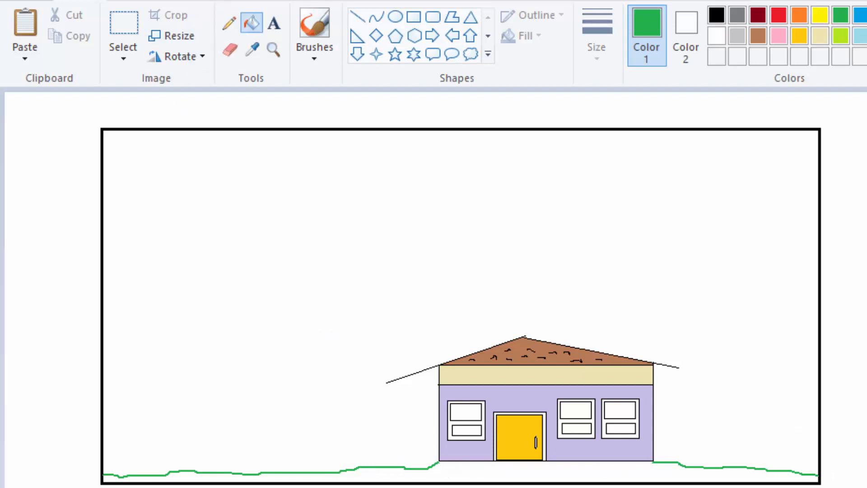
{"action": "left_click", "coordinate": [453, 465]}
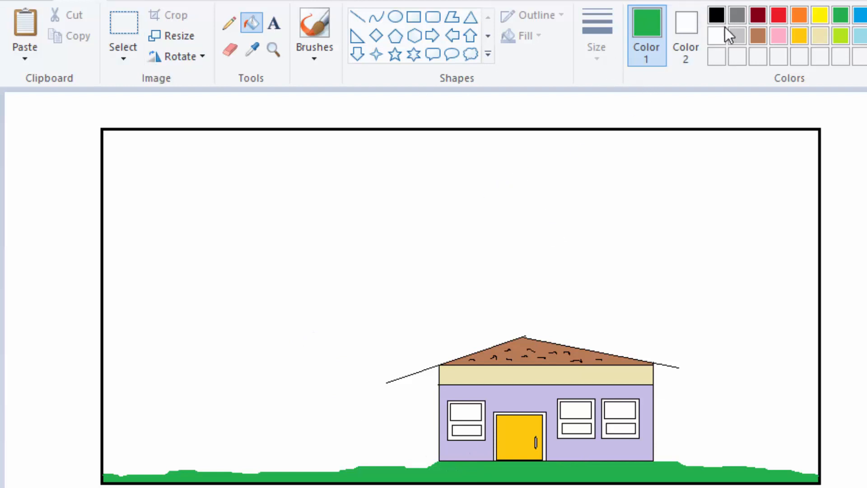
Step: Add short white strokes across the green ground with the Pencil at its thinnest size as grass detail
{"action": "left_click", "coordinate": [716, 35]}
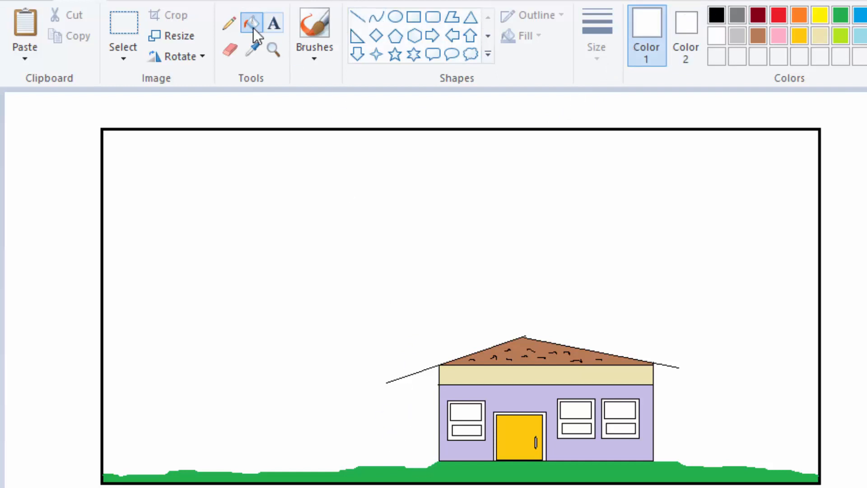
{"action": "left_click", "coordinate": [230, 24]}
{"action": "left_click", "coordinate": [599, 56]}
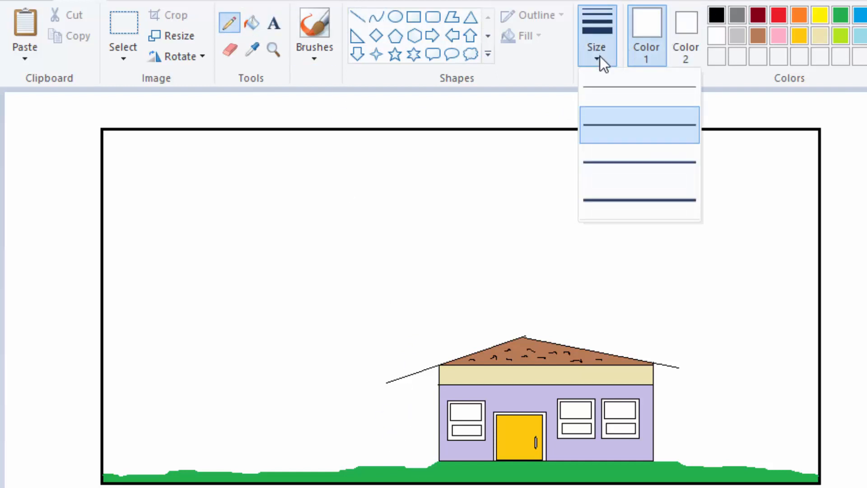
{"action": "left_click", "coordinate": [605, 86]}
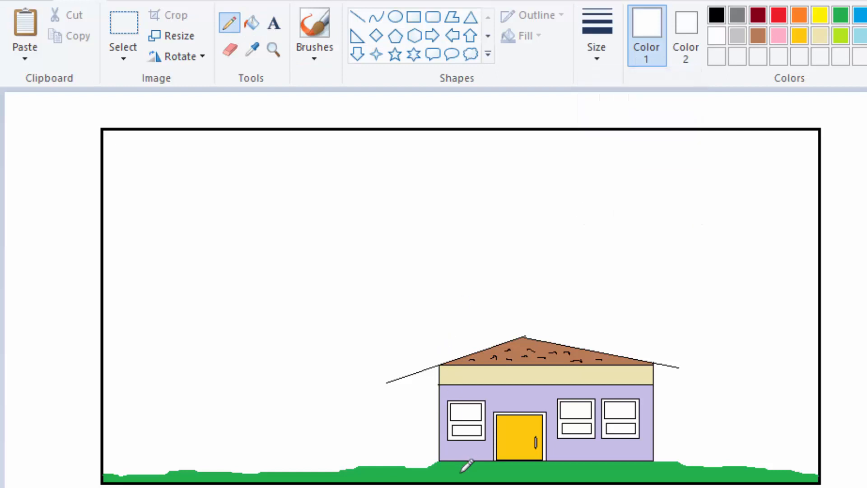
{"action": "left_click_drag", "start_coordinate": [492, 470], "coordinate": [491, 475]}
{"action": "left_click_drag", "start_coordinate": [380, 477], "coordinate": [387, 475]}
{"action": "mouse_move", "coordinate": [289, 479]}
{"action": "left_mouse_down"}
{"action": "mouse_move", "coordinate": [183, 474]}
{"action": "mouse_move", "coordinate": [149, 447]}
{"action": "mouse_move", "coordinate": [177, 458]}
{"action": "mouse_move", "coordinate": [169, 479]}
{"action": "left_mouse_up"}
{"action": "left_click_drag", "start_coordinate": [522, 475], "coordinate": [662, 471]}
{"action": "left_click_drag", "start_coordinate": [720, 477], "coordinate": [760, 471]}
Step: Insert the picture file tree from the CLIPART folder on the Desktop into the drawing
{"action": "left_click", "coordinate": [118, 25]}
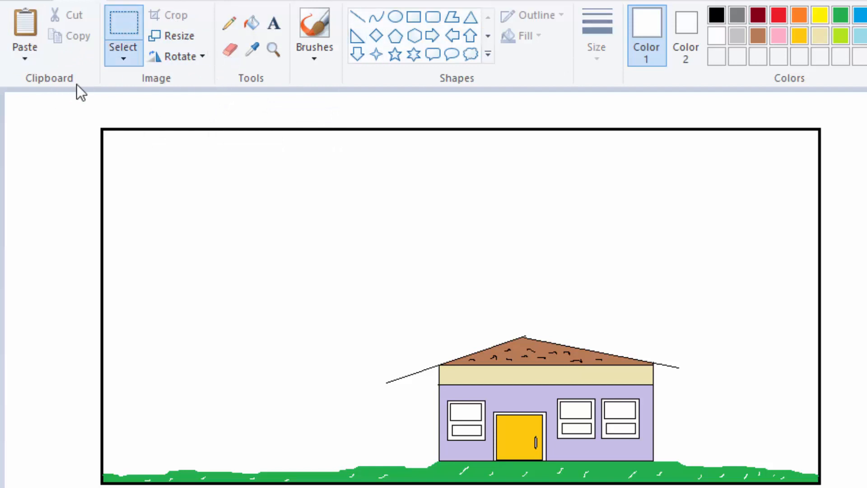
{"action": "left_click", "coordinate": [22, 57]}
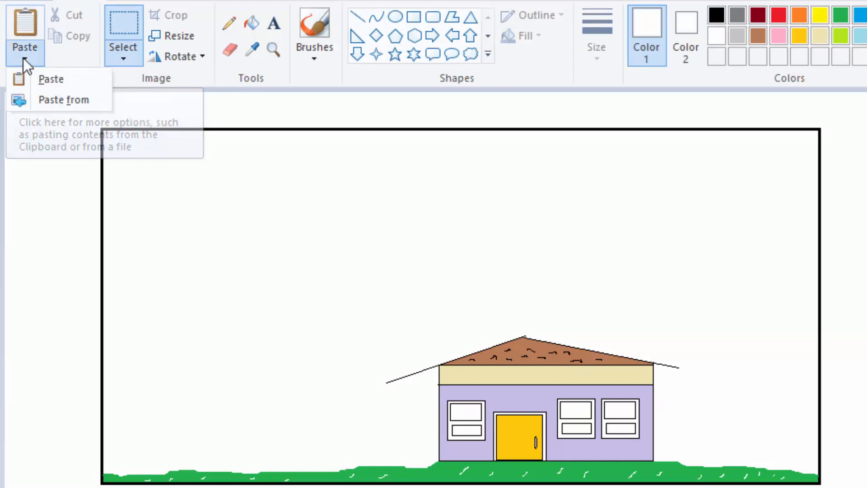
{"action": "left_click", "coordinate": [50, 100]}
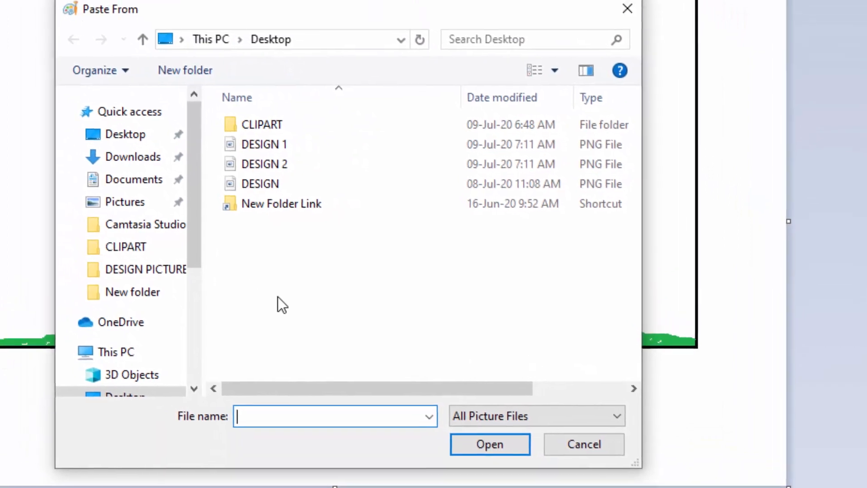
{"action": "double_click", "coordinate": [265, 138]}
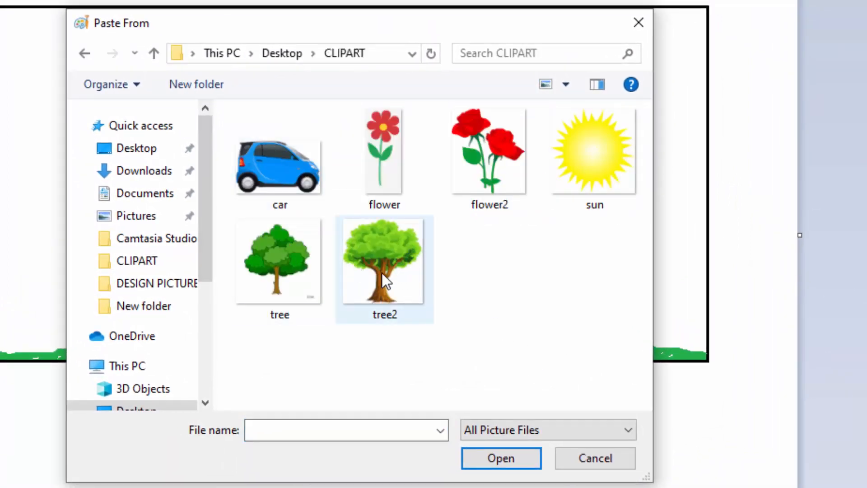
{"action": "left_click", "coordinate": [305, 270]}
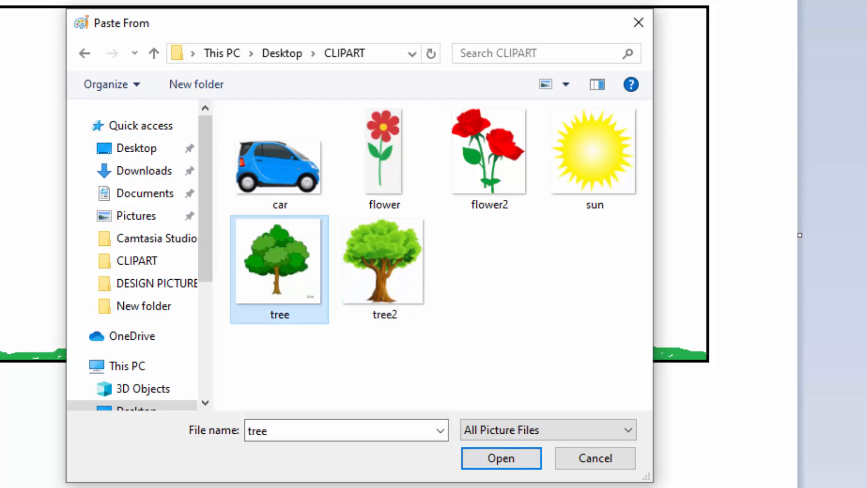
{"action": "left_click", "coordinate": [489, 456]}
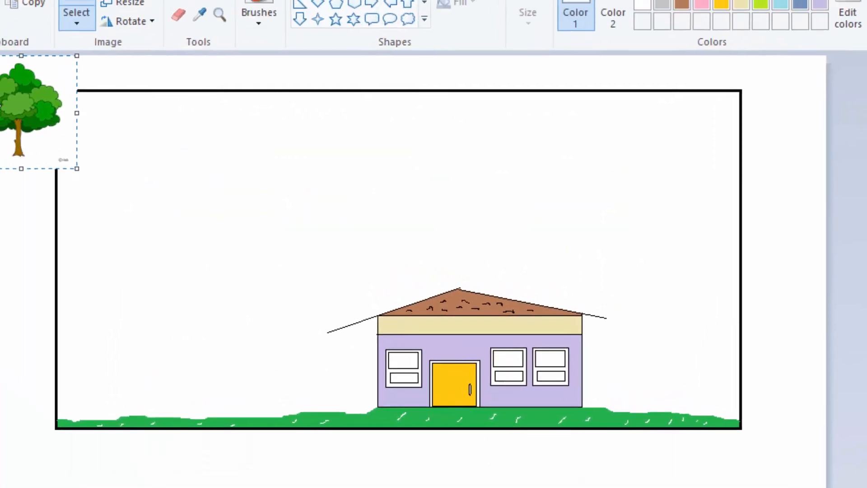
Step: Turn on transparent selection and place the pasted tree on the ground to the left of the house
{"action": "mouse_move", "coordinate": [19, 124]}
{"action": "left_mouse_down"}
{"action": "mouse_move", "coordinate": [156, 267]}
{"action": "mouse_move", "coordinate": [155, 339]}
{"action": "left_mouse_up"}
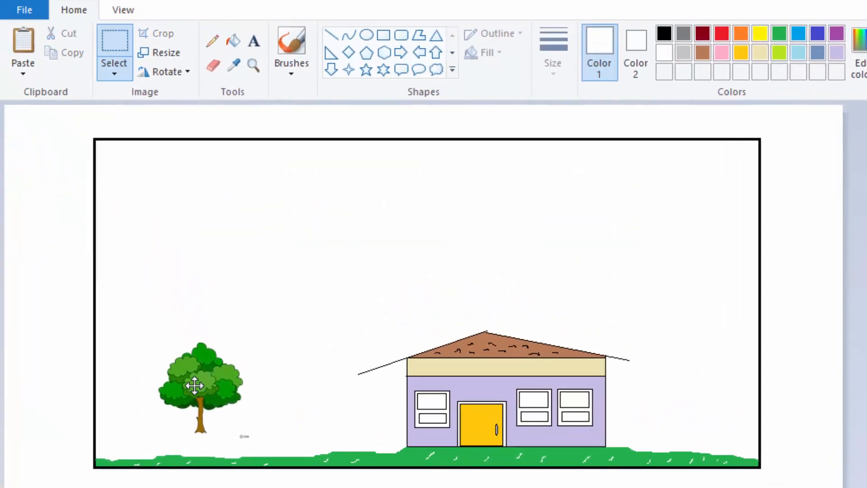
{"action": "mouse_move", "coordinate": [195, 385]}
{"action": "left_mouse_down"}
{"action": "mouse_move", "coordinate": [185, 405]}
{"action": "mouse_move", "coordinate": [190, 379]}
{"action": "left_mouse_up"}
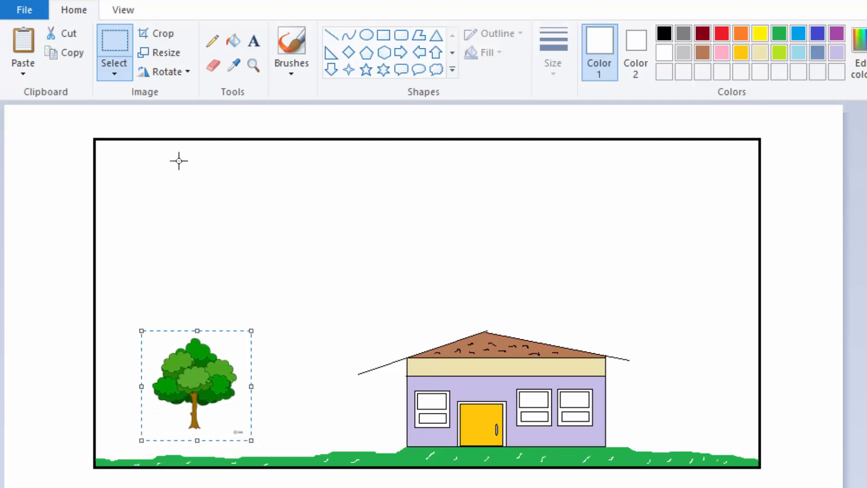
{"action": "left_click", "coordinate": [112, 75]}
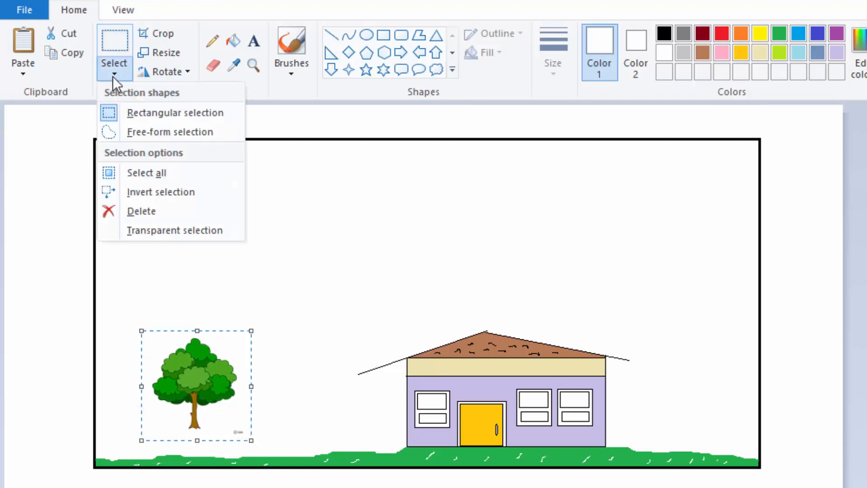
{"action": "left_click", "coordinate": [110, 234]}
{"action": "left_click_drag", "start_coordinate": [209, 371], "coordinate": [197, 402]}
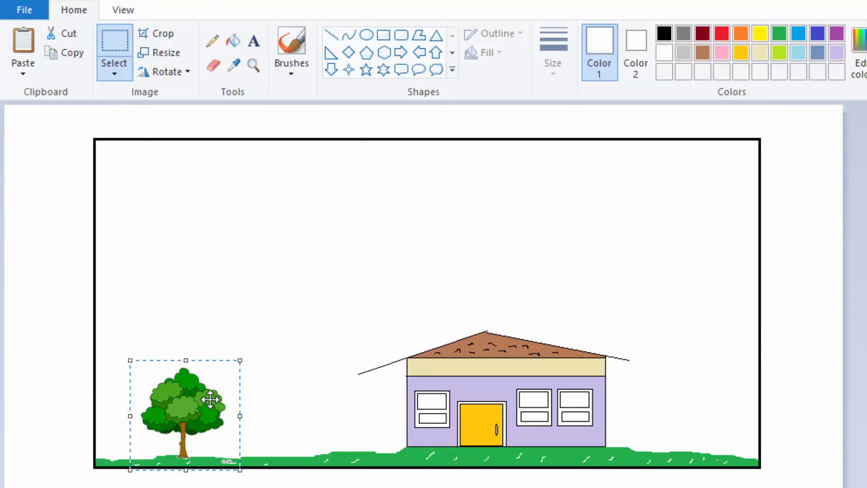
{"action": "left_click", "coordinate": [115, 74]}
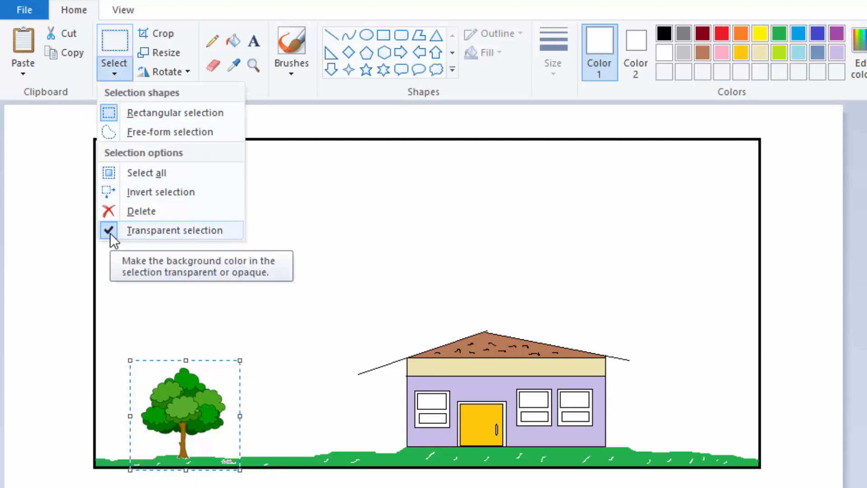
{"action": "left_click", "coordinate": [165, 393]}
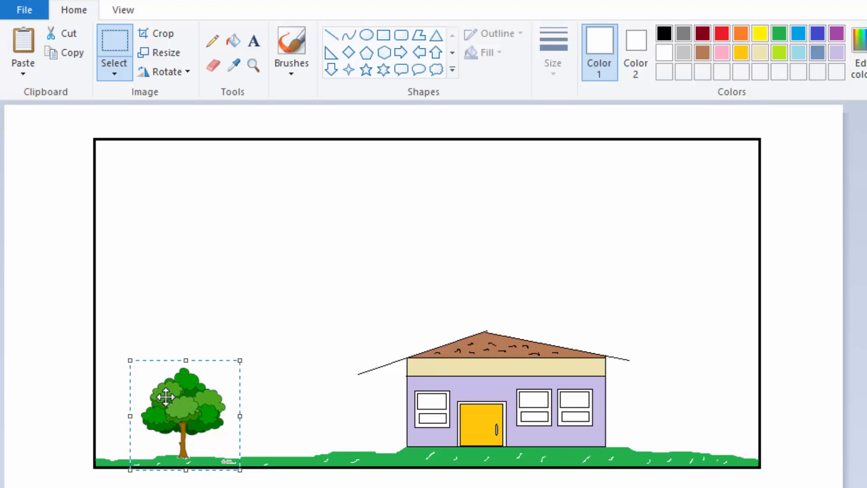
{"action": "left_click", "coordinate": [323, 287]}
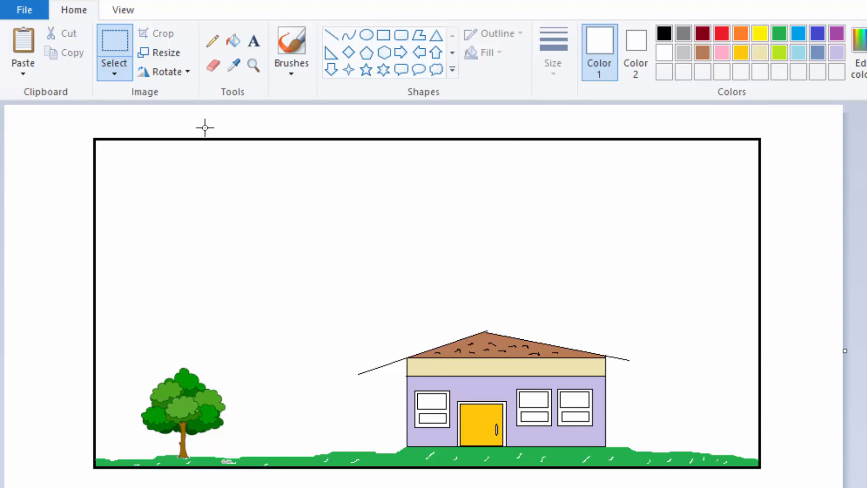
Step: Try inserting the picture file tree2 from the CLIPART folder on the Desktop and placing it above the small tree
{"action": "left_click", "coordinate": [23, 72]}
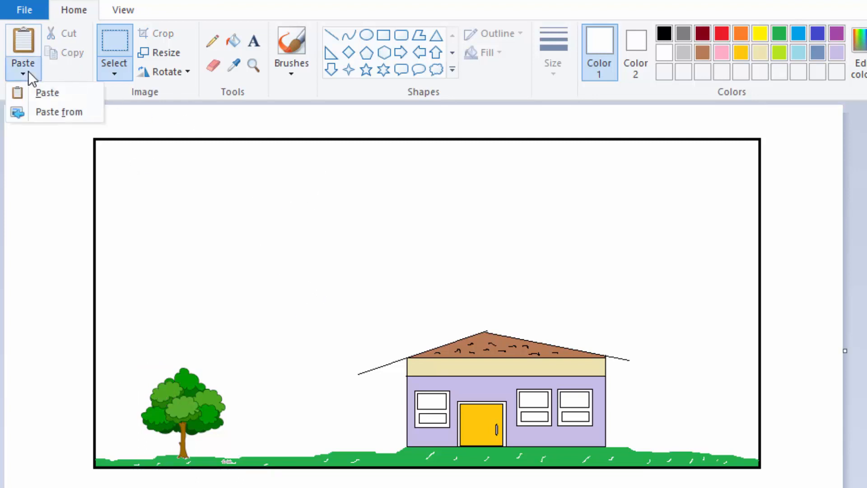
{"action": "left_click", "coordinate": [46, 115]}
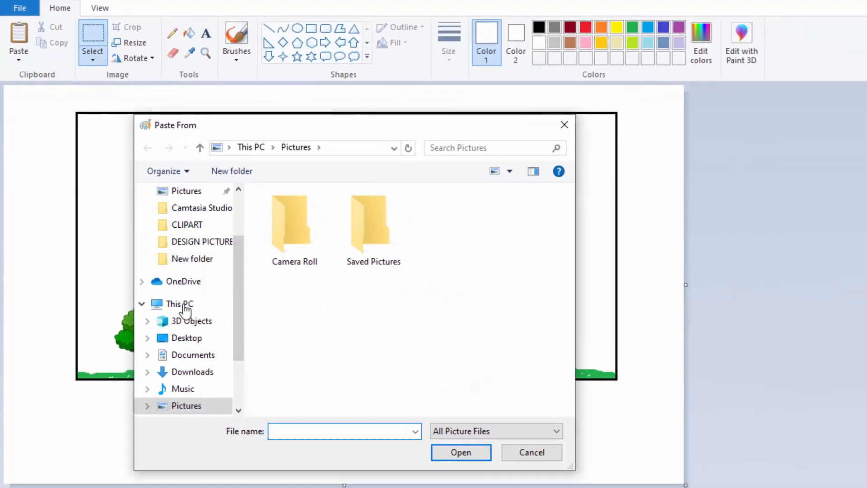
{"action": "left_click", "coordinate": [237, 418]}
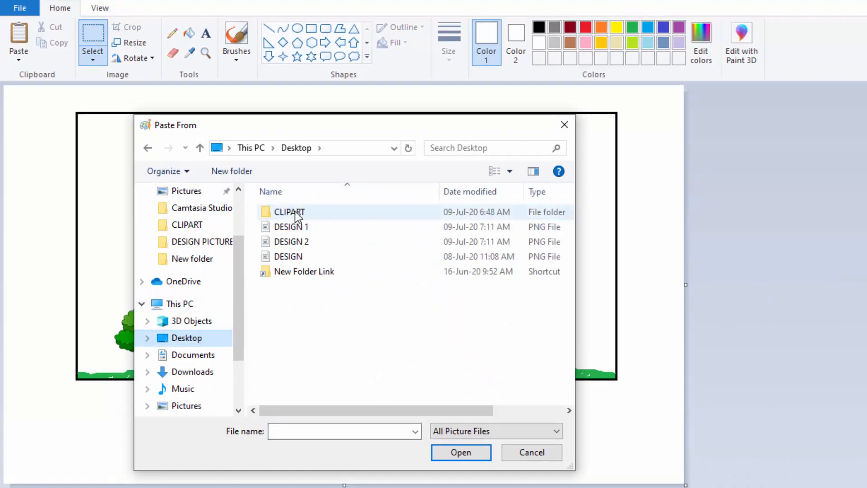
{"action": "double_click", "coordinate": [295, 212]}
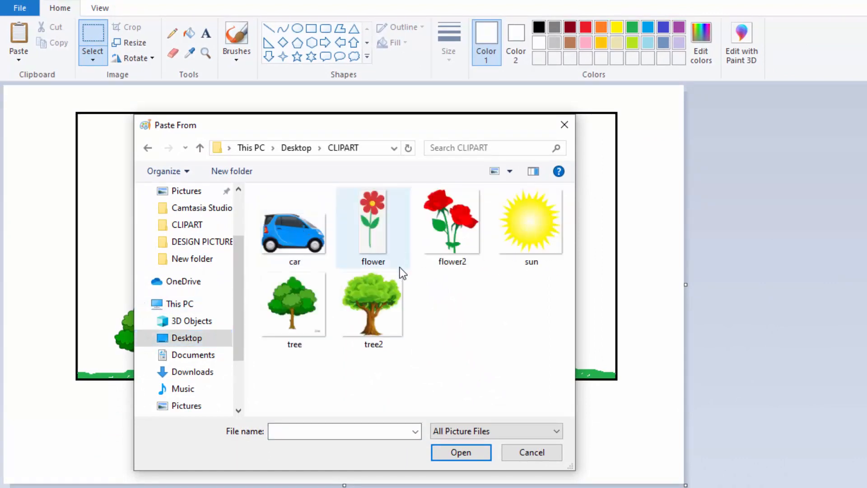
{"action": "left_click", "coordinate": [381, 297]}
{"action": "left_click", "coordinate": [452, 449]}
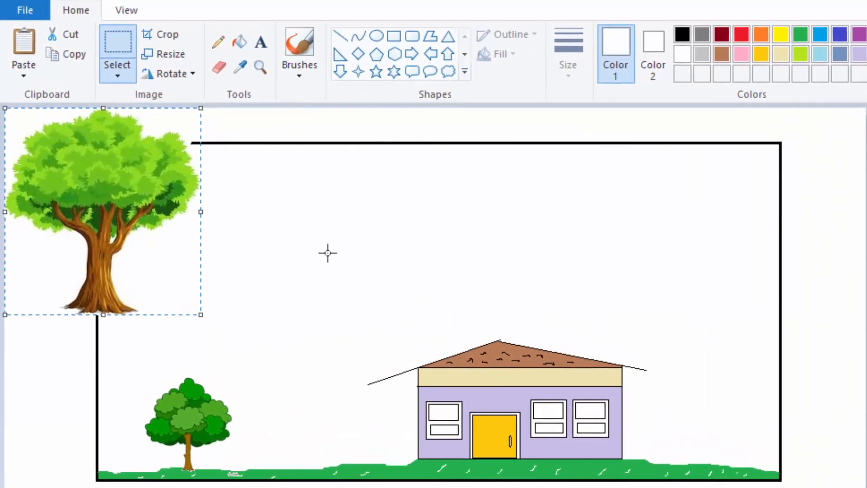
{"action": "left_click_drag", "start_coordinate": [83, 197], "coordinate": [247, 245]}
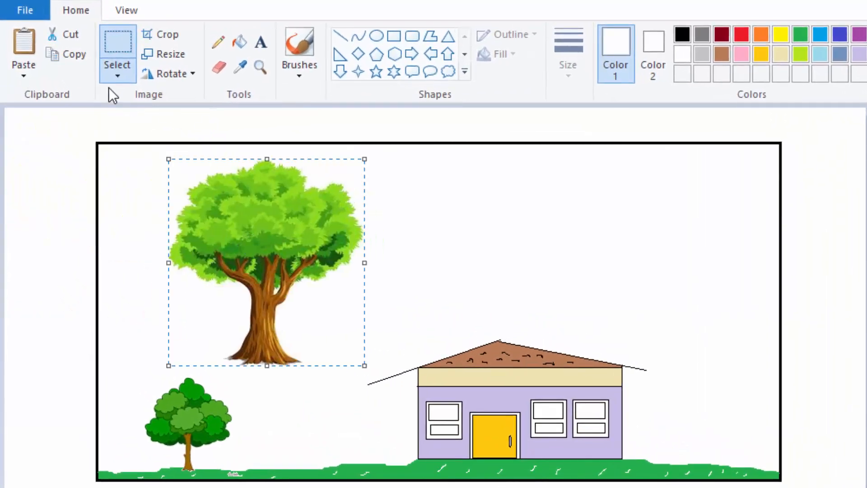
{"action": "left_click", "coordinate": [118, 76]}
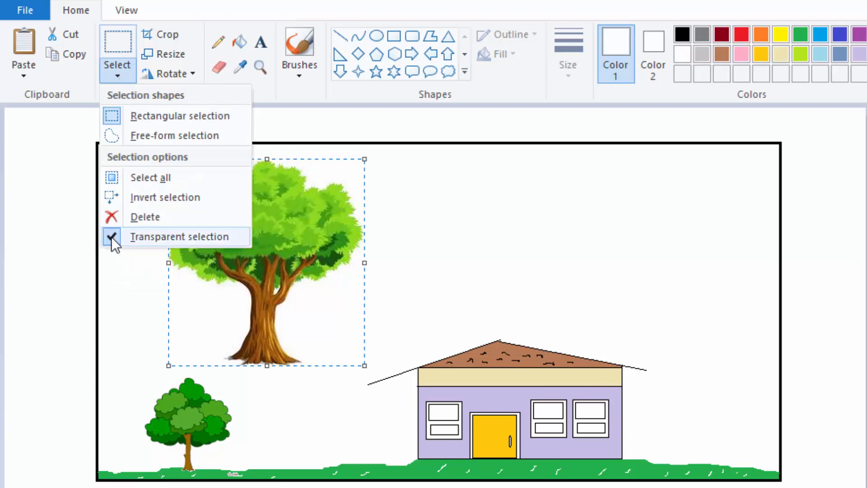
{"action": "left_click", "coordinate": [158, 222]}
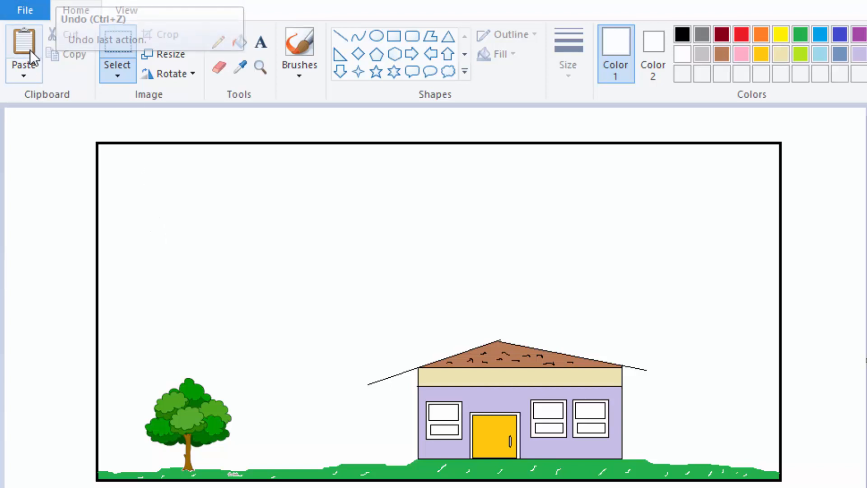
Step: Insert the picture file tree2 from the CLIPART folder into the drawing
{"action": "left_click", "coordinate": [28, 75]}
{"action": "left_click", "coordinate": [35, 118]}
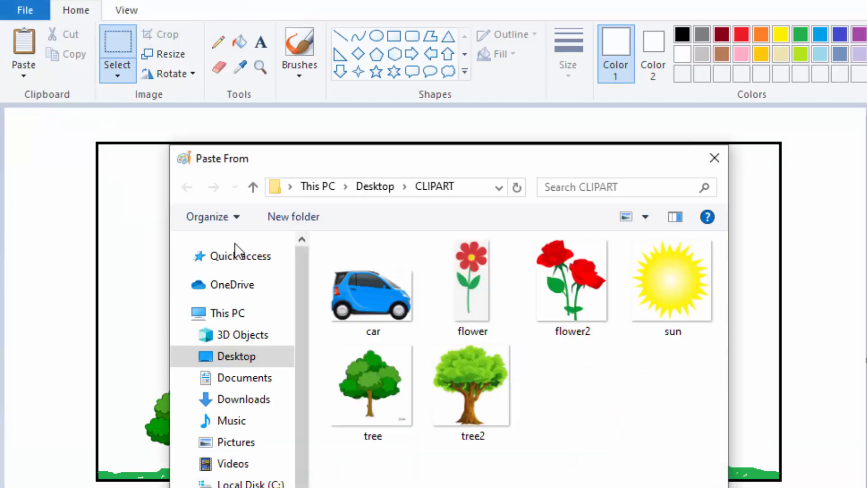
{"action": "left_click", "coordinate": [452, 398]}
{"action": "left_click", "coordinate": [587, 487]}
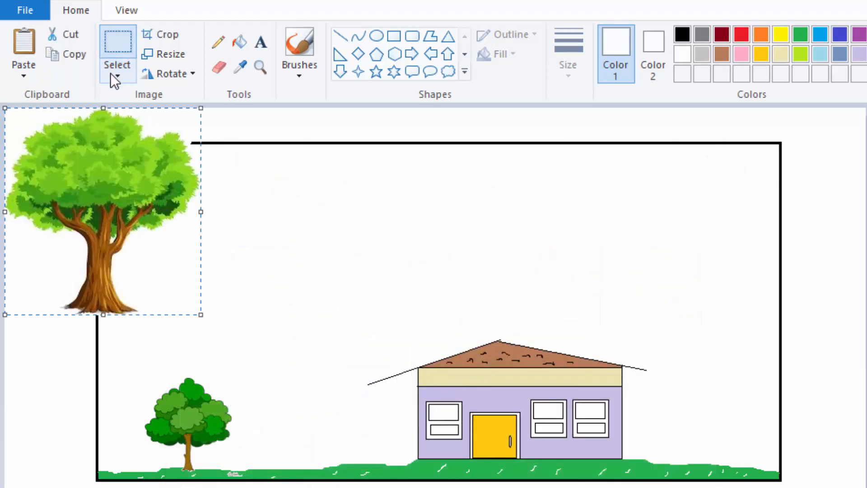
Step: Shrink the large tree and place it on the ground between the house and the frame's right side
{"action": "left_click", "coordinate": [111, 73]}
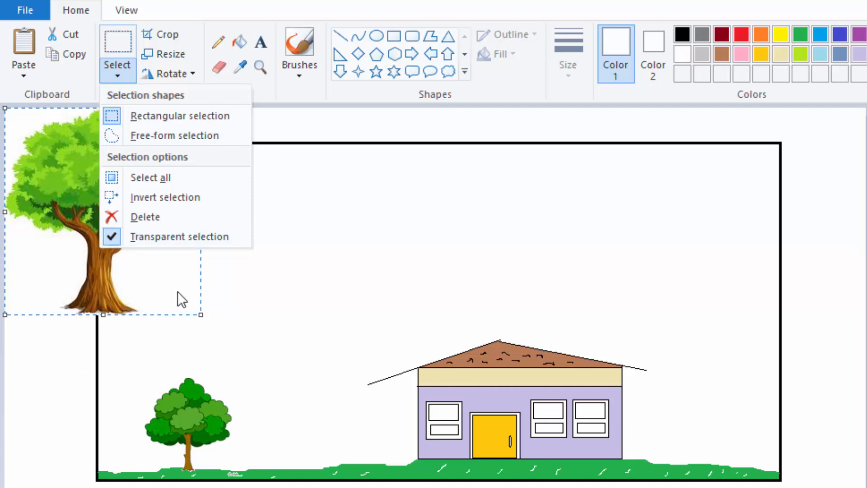
{"action": "left_click", "coordinate": [45, 246]}
{"action": "left_click_drag", "start_coordinate": [89, 228], "coordinate": [309, 306]}
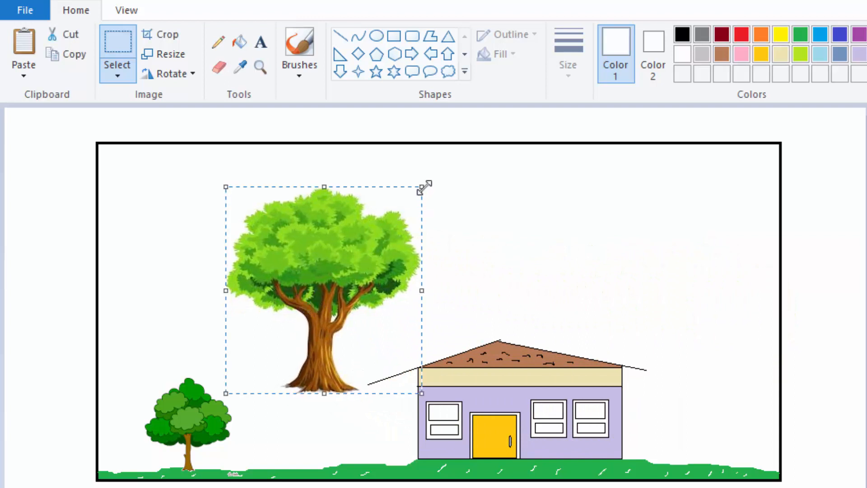
{"action": "left_click_drag", "start_coordinate": [421, 187], "coordinate": [360, 242]}
{"action": "left_click_drag", "start_coordinate": [353, 344], "coordinate": [703, 410]}
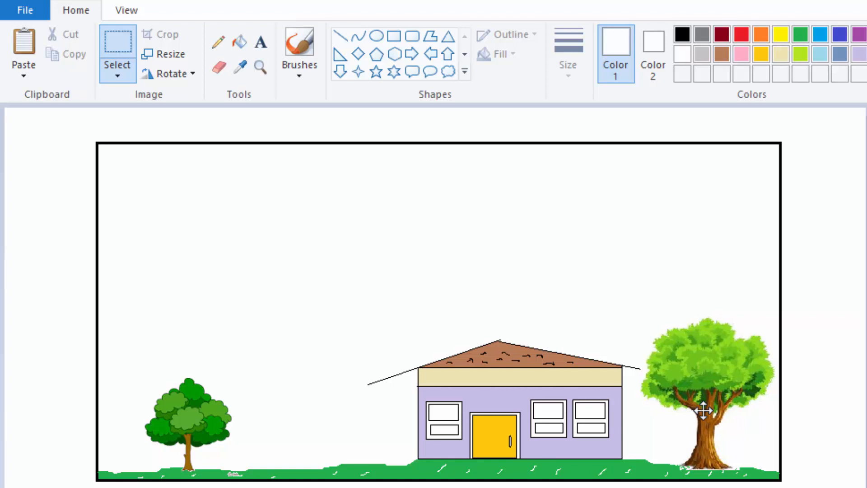
{"action": "left_click_drag", "start_coordinate": [703, 411], "coordinate": [703, 410]}
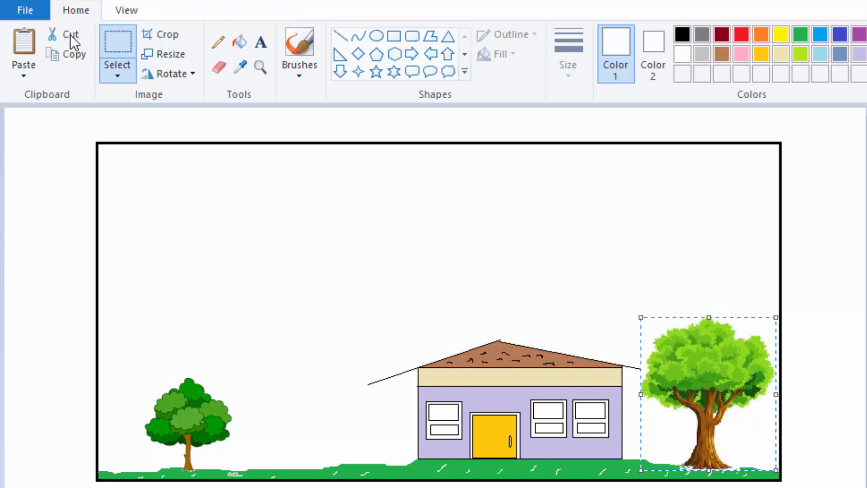
Step: Insert the picture file sun from the CLIPART folder into the drawing
{"action": "left_click", "coordinate": [21, 72]}
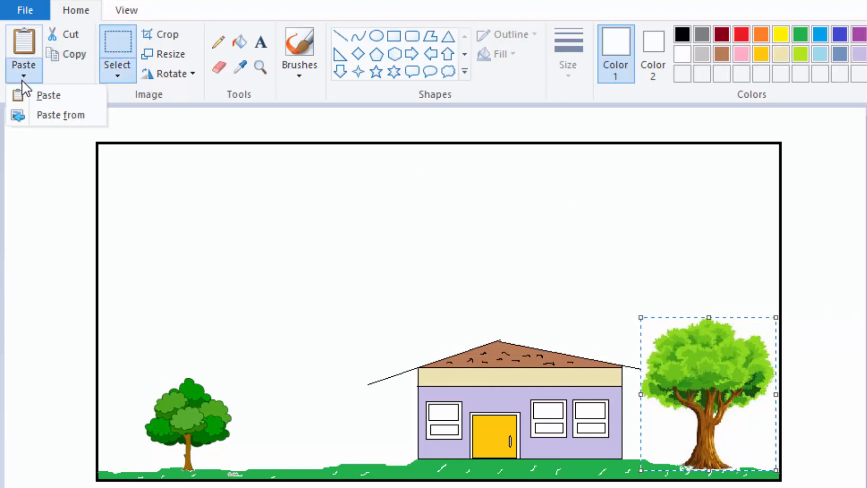
{"action": "left_click", "coordinate": [27, 115]}
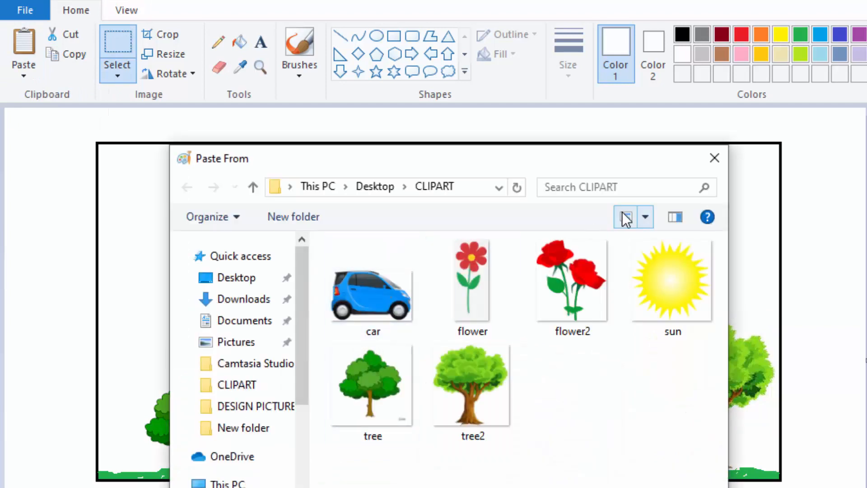
{"action": "left_click", "coordinate": [661, 299]}
{"action": "key", "text": "Return"}
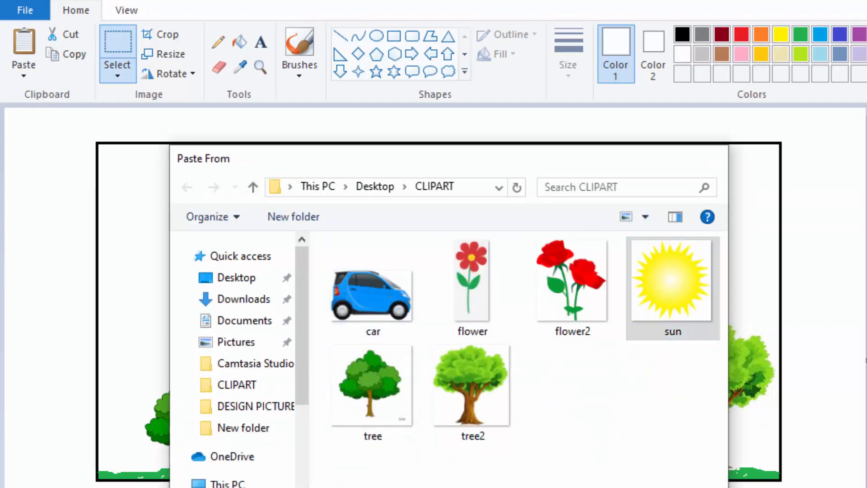
Step: Shrink the sun to a small size and place it in the sky above the small tree
{"action": "left_click_drag", "start_coordinate": [94, 196], "coordinate": [240, 248]}
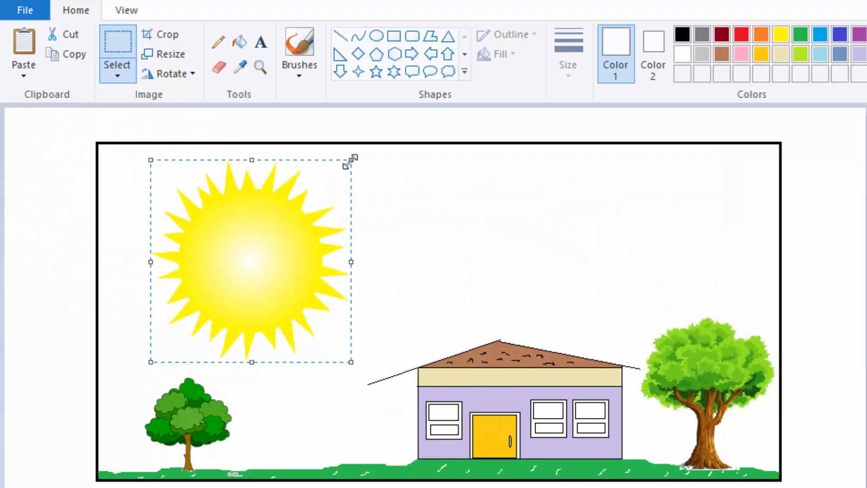
{"action": "left_click_drag", "start_coordinate": [351, 161], "coordinate": [236, 280]}
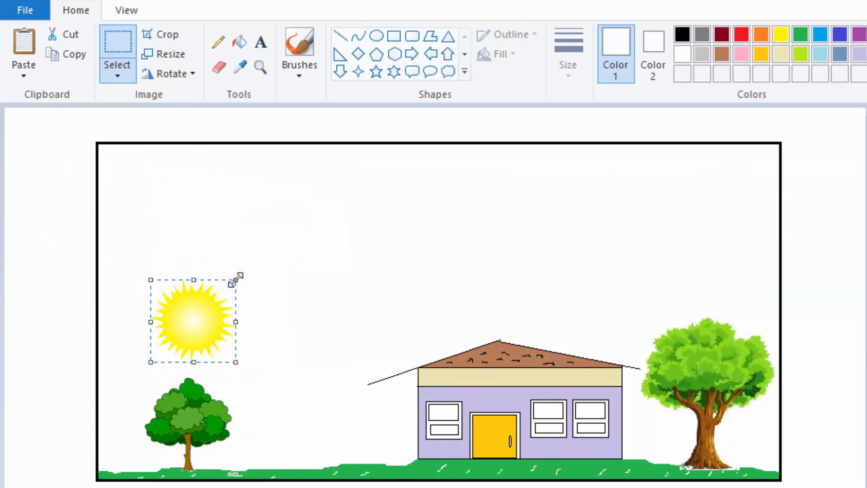
{"action": "left_click_drag", "start_coordinate": [184, 337], "coordinate": [204, 226]}
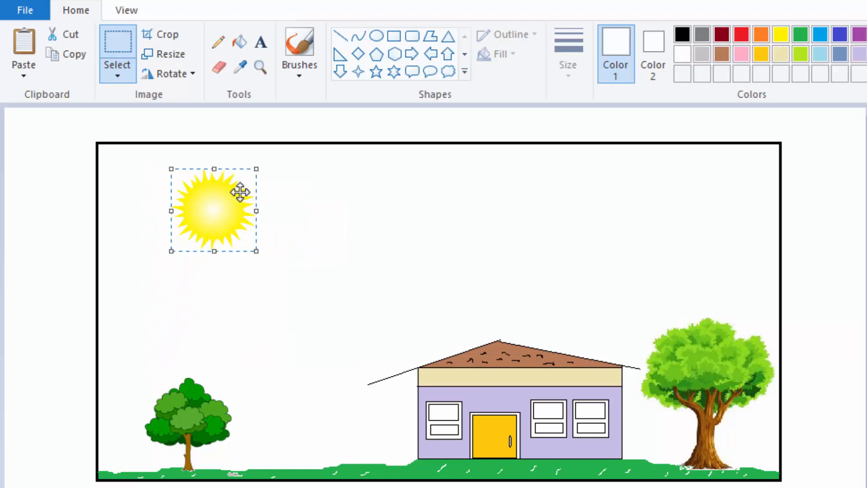
{"action": "left_click_drag", "start_coordinate": [256, 171], "coordinate": [224, 205]}
{"action": "left_click_drag", "start_coordinate": [195, 251], "coordinate": [195, 247]}
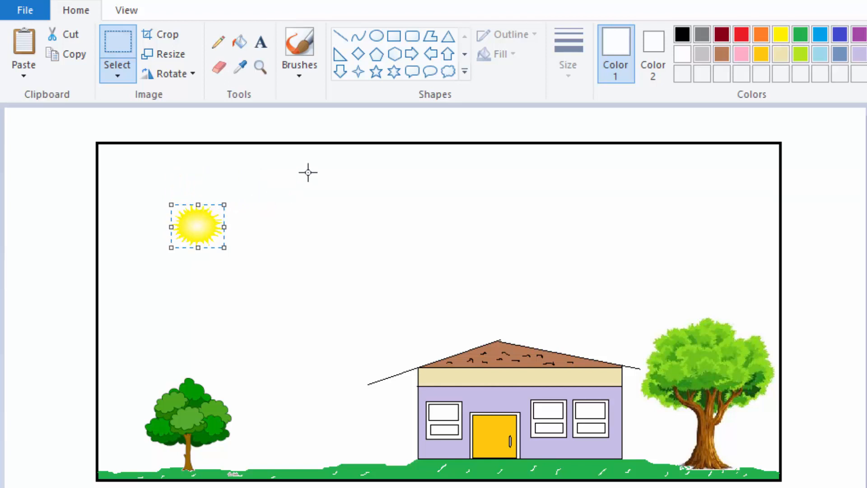
Step: Nudge the sun slightly up and to the left in the sky and deselect it
{"action": "key", "text": "Up"}
{"action": "key", "text": "Up"}
{"action": "key", "text": "Up"}
{"action": "key", "text": "Up"}
{"action": "key", "text": "Up"}
{"action": "key", "text": "Up"}
{"action": "key", "text": "Up"}
{"action": "key", "text": "Up"}
{"action": "key", "text": "Up"}
{"action": "key", "text": "Up"}
{"action": "key", "text": "Up"}
{"action": "key", "text": "Up"}
{"action": "key", "text": "Up"}
{"action": "key", "text": "Up"}
{"action": "key", "text": "Up"}
{"action": "key", "text": "Left"}
{"action": "key", "text": "Left"}
{"action": "key", "text": "Left"}
{"action": "key", "text": "Left"}
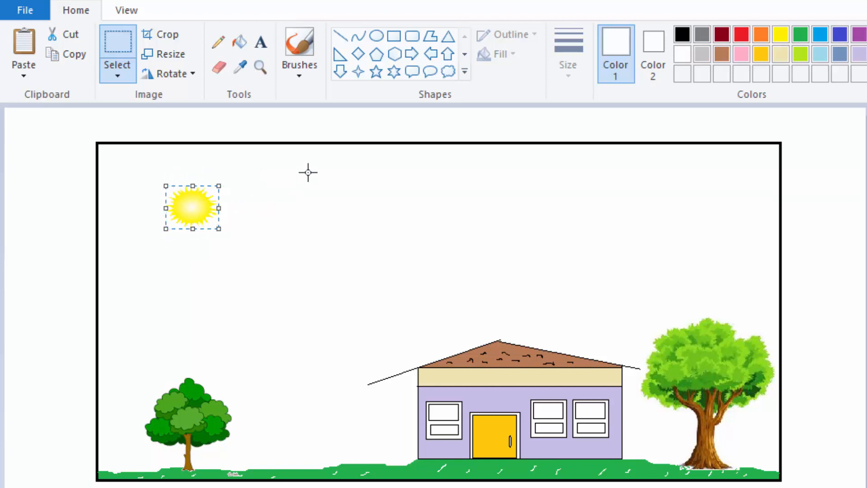
{"action": "left_click", "coordinate": [396, 179]}
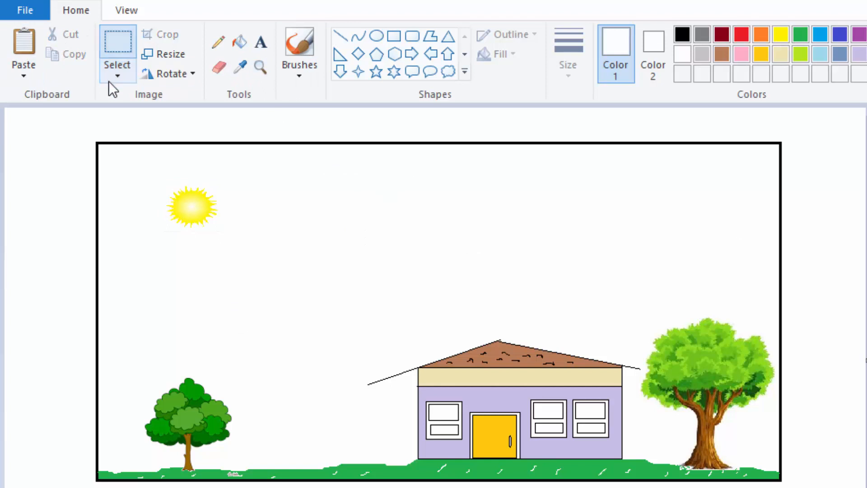
Step: Insert the picture file car from the CLIPART folder into the drawing
{"action": "left_click", "coordinate": [28, 73]}
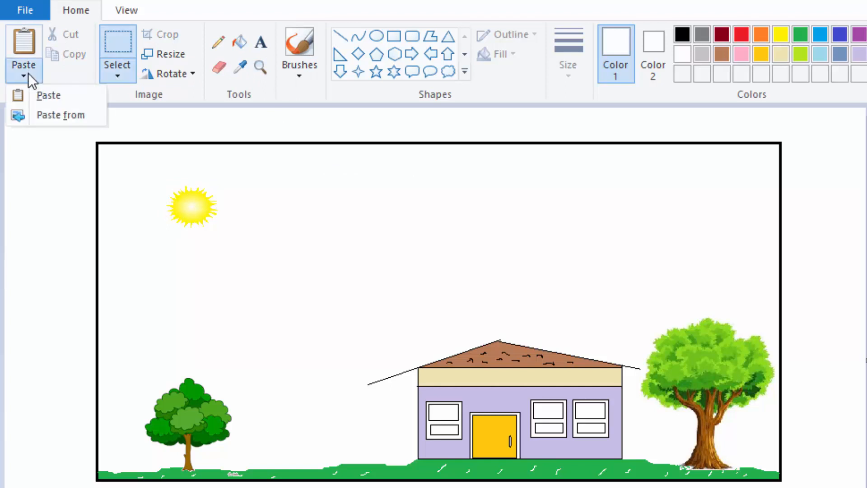
{"action": "left_click", "coordinate": [43, 117]}
{"action": "left_click", "coordinate": [361, 285]}
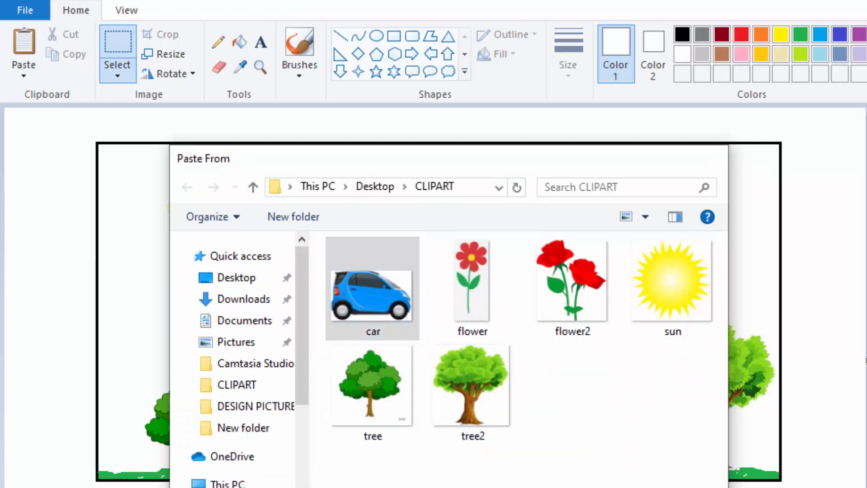
{"action": "double_click", "coordinate": [373, 293]}
Step: Shrink the car and place it on the ground between the small tree and the house
{"action": "left_click_drag", "start_coordinate": [137, 191], "coordinate": [297, 284]}
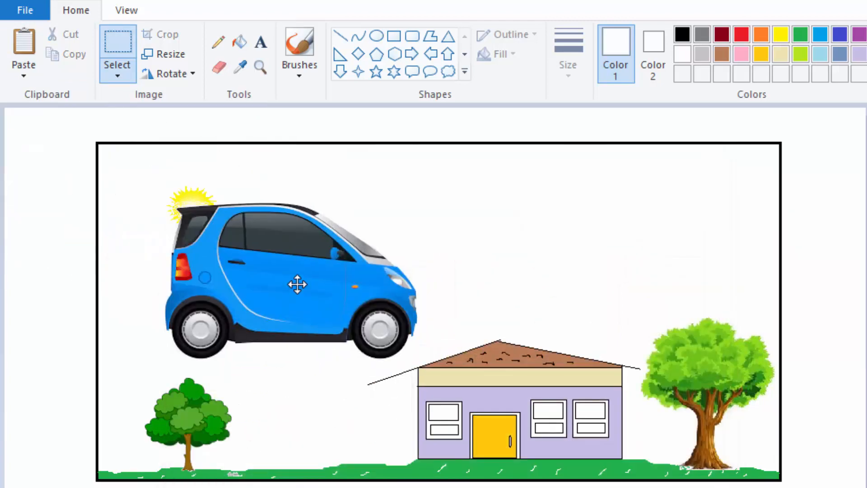
{"action": "left_click_drag", "start_coordinate": [413, 205], "coordinate": [310, 290]}
{"action": "left_click_drag", "start_coordinate": [213, 326], "coordinate": [298, 430]}
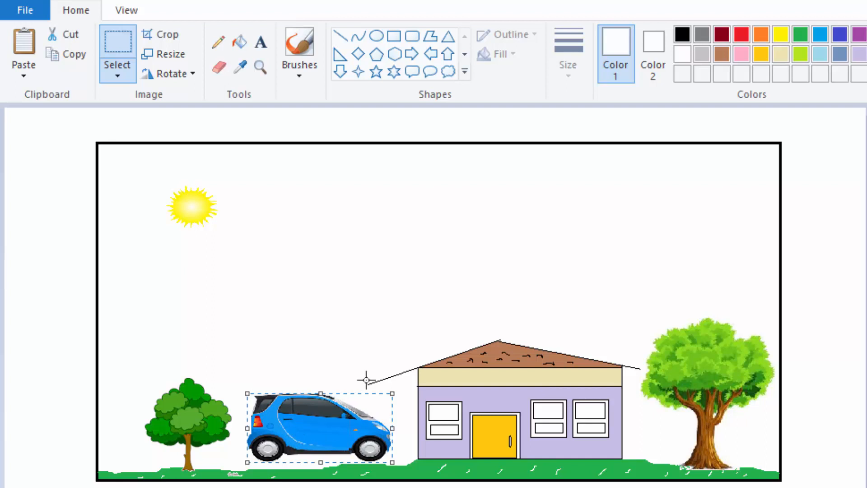
{"action": "left_click_drag", "start_coordinate": [392, 393], "coordinate": [368, 407]}
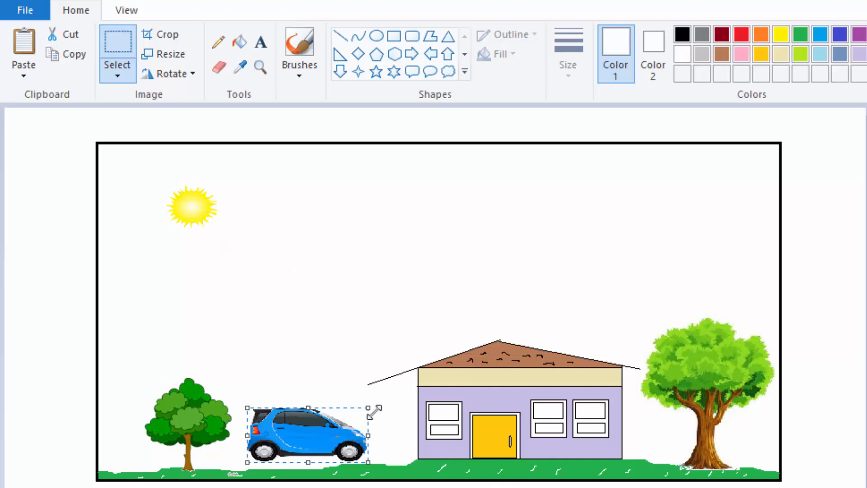
Step: Flip the car horizontally and settle it on the grass between the small tree and the house
{"action": "left_click_drag", "start_coordinate": [287, 431], "coordinate": [314, 431]}
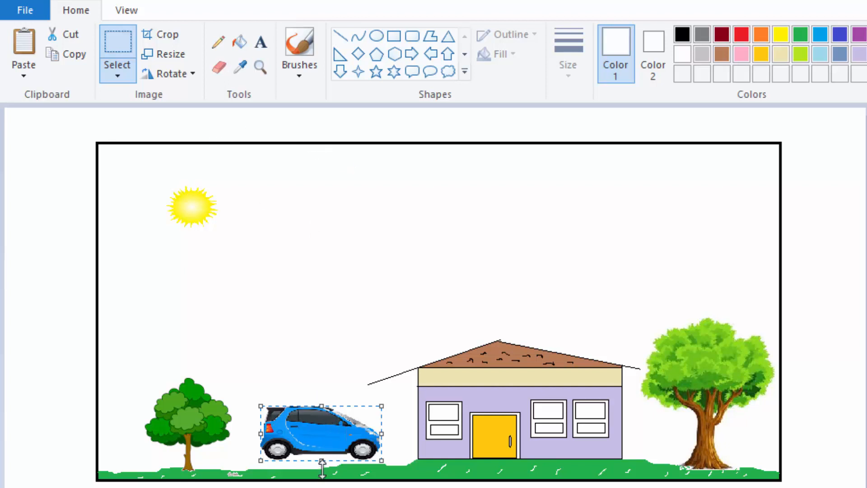
{"action": "left_click", "coordinate": [191, 73]}
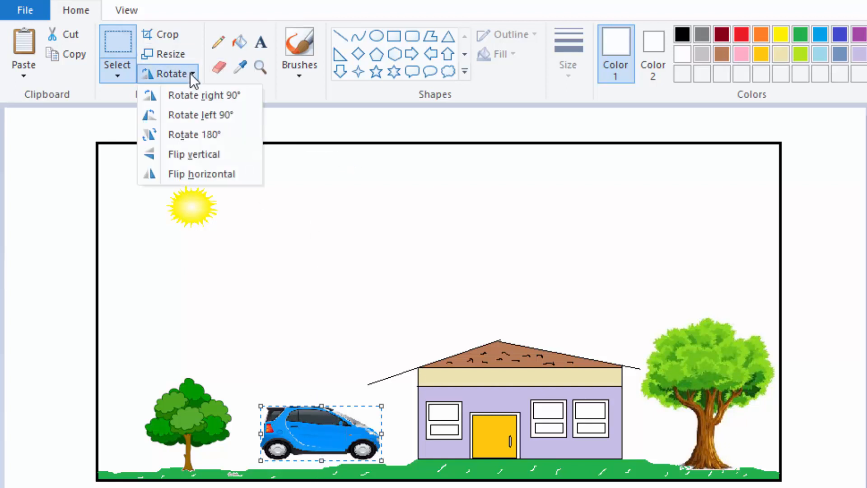
{"action": "left_click", "coordinate": [196, 175]}
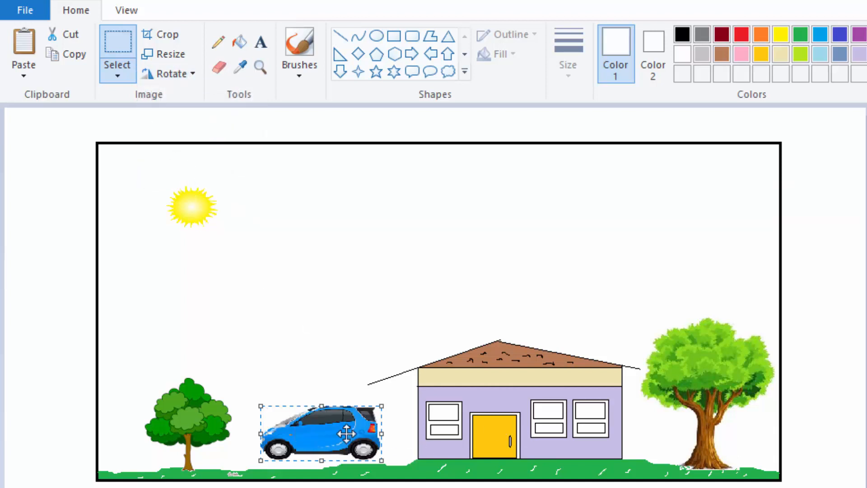
{"action": "left_click_drag", "start_coordinate": [322, 433], "coordinate": [327, 442]}
{"action": "left_click", "coordinate": [401, 280]}
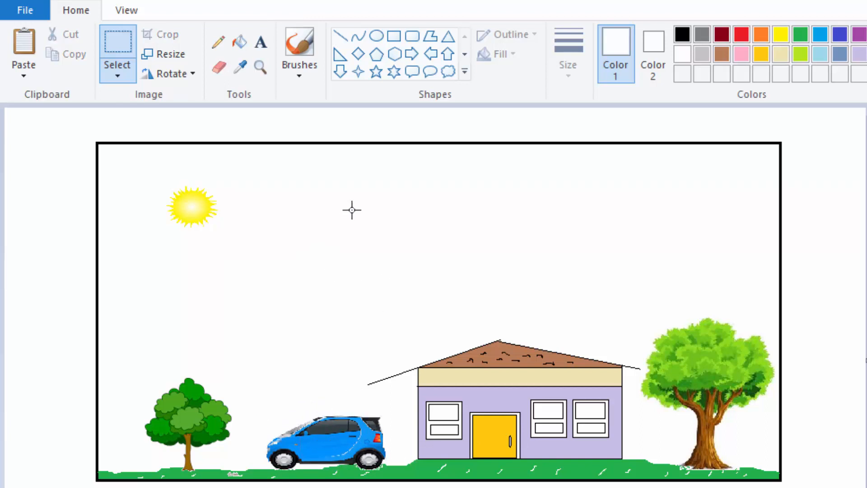
Step: Insert the picture file flower2 from the CLIPART folder into the drawing
{"action": "left_click", "coordinate": [24, 75]}
{"action": "left_click", "coordinate": [28, 116]}
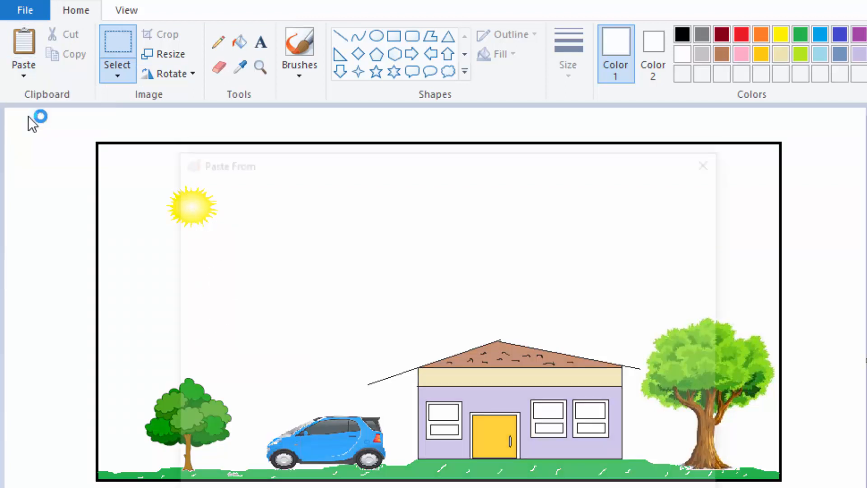
{"action": "left_click", "coordinate": [565, 282]}
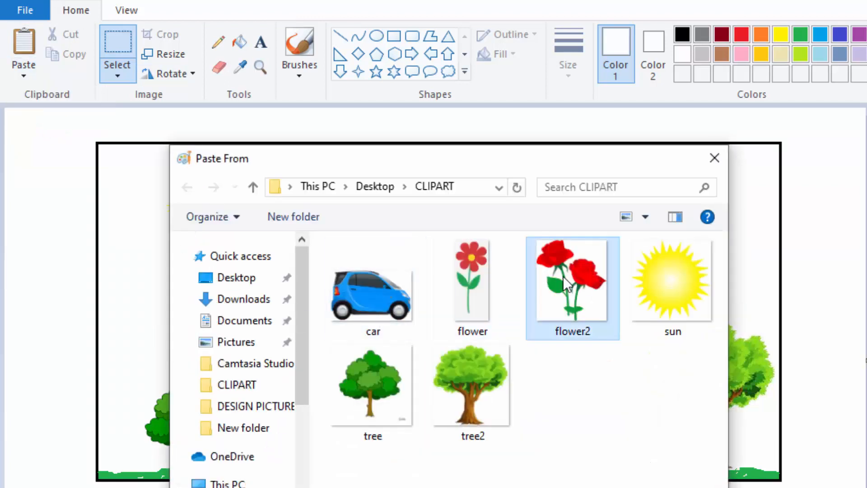
{"action": "key", "text": "Return"}
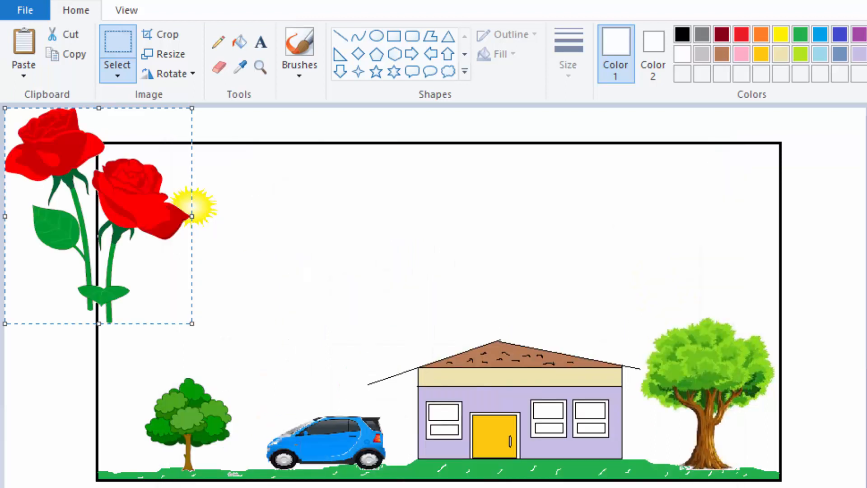
Step: Shrink the red roses to a small size and place them on the grass to the left of the small tree
{"action": "left_click_drag", "start_coordinate": [191, 108], "coordinate": [89, 204]}
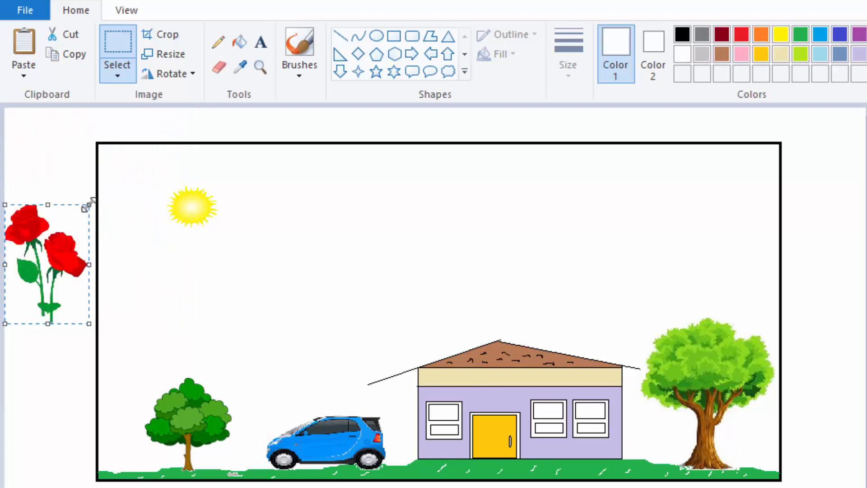
{"action": "left_click_drag", "start_coordinate": [43, 258], "coordinate": [313, 243]}
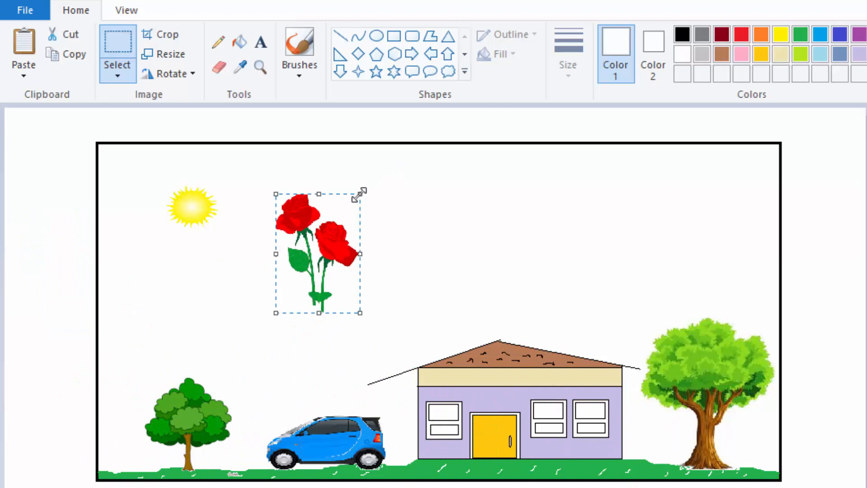
{"action": "left_click_drag", "start_coordinate": [360, 194], "coordinate": [320, 267]}
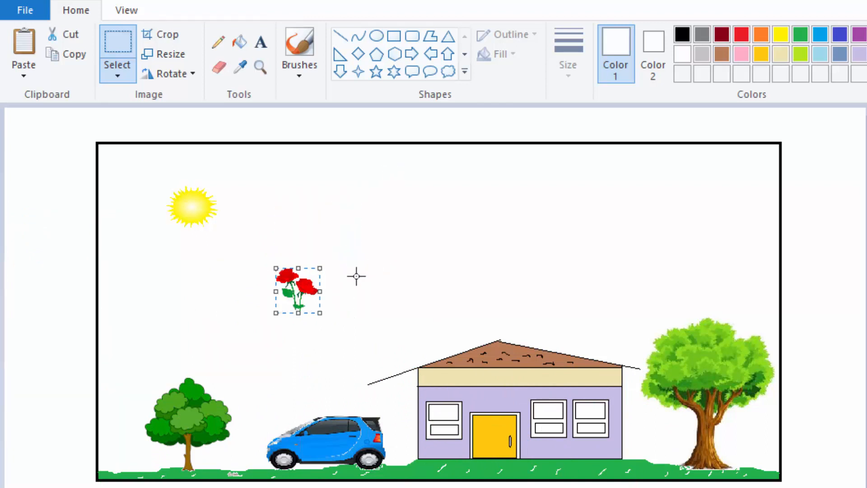
{"action": "left_click", "coordinate": [274, 302]}
{"action": "left_click_drag", "start_coordinate": [277, 304], "coordinate": [127, 450]}
{"action": "left_click", "coordinate": [287, 308]}
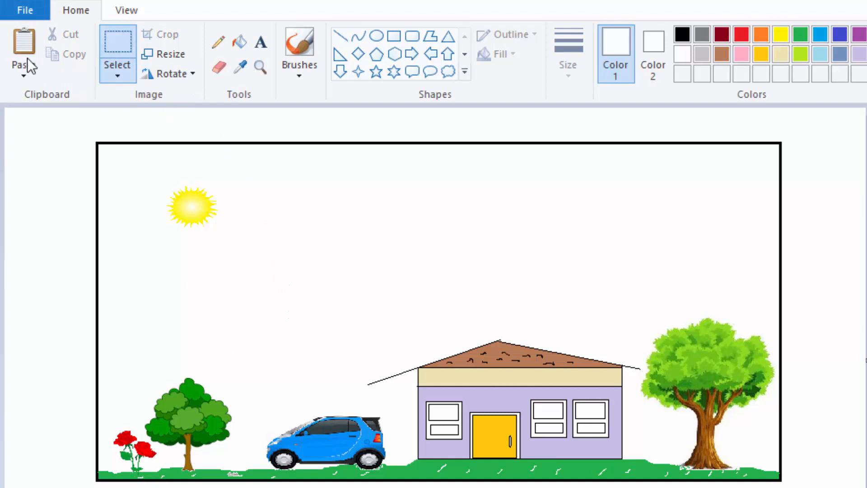
Step: Insert the picture file flower from the CLIPART folder into the drawing
{"action": "left_click", "coordinate": [23, 75]}
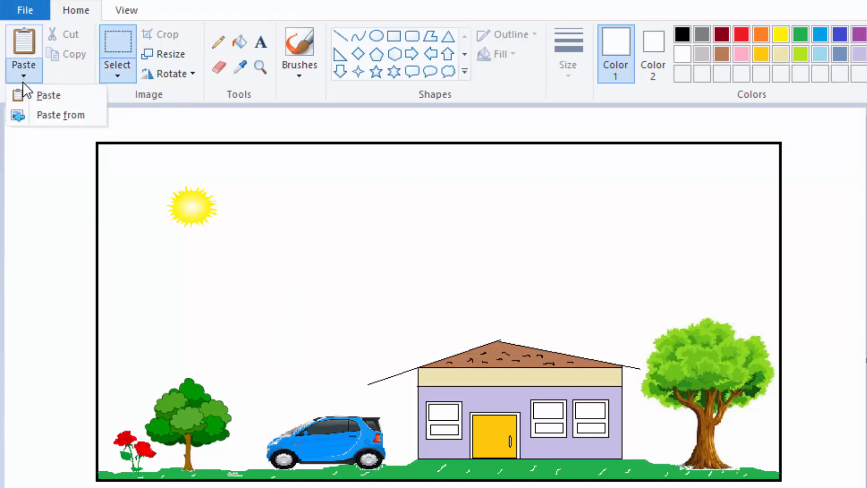
{"action": "left_click", "coordinate": [28, 115]}
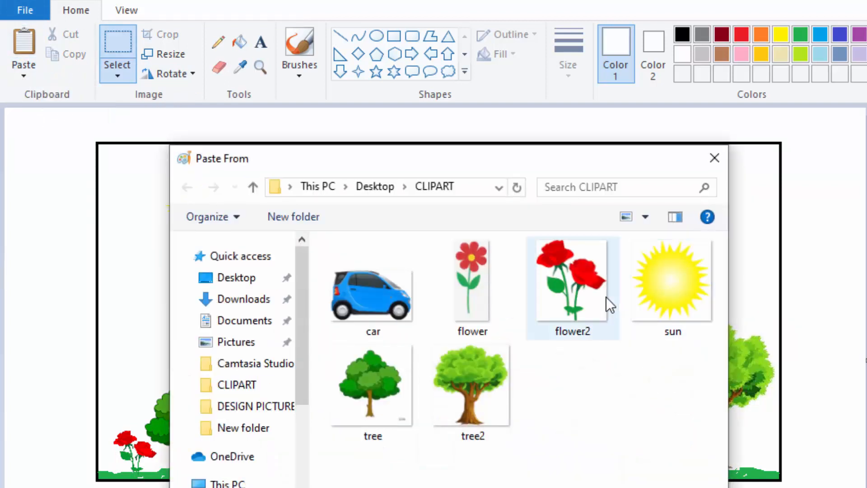
{"action": "left_click", "coordinate": [470, 284]}
{"action": "double_click", "coordinate": [471, 284]}
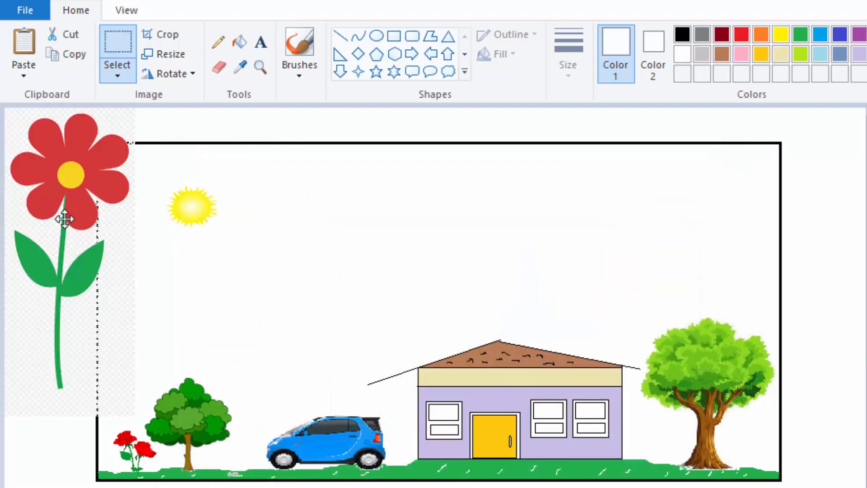
Step: Shrink the single red flower and place it on the grass between the house and the large tree
{"action": "left_click_drag", "start_coordinate": [64, 217], "coordinate": [365, 261]}
{"action": "left_click_drag", "start_coordinate": [437, 153], "coordinate": [312, 287]}
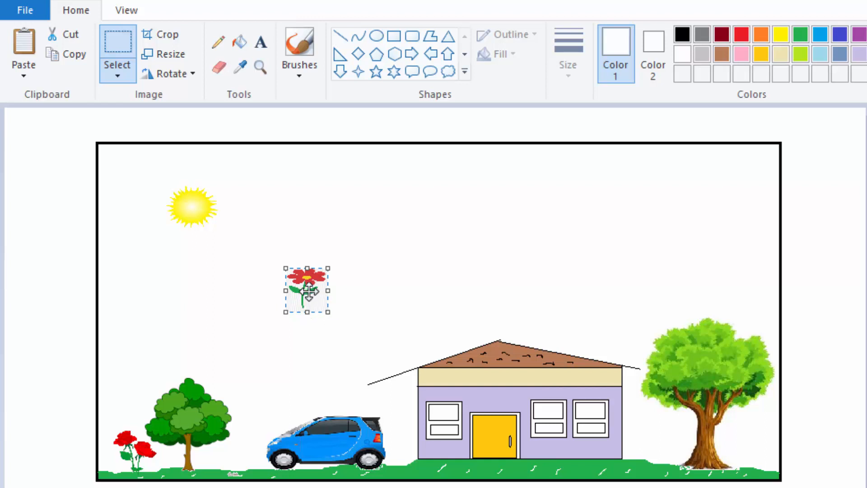
{"action": "left_click_drag", "start_coordinate": [310, 291], "coordinate": [661, 449]}
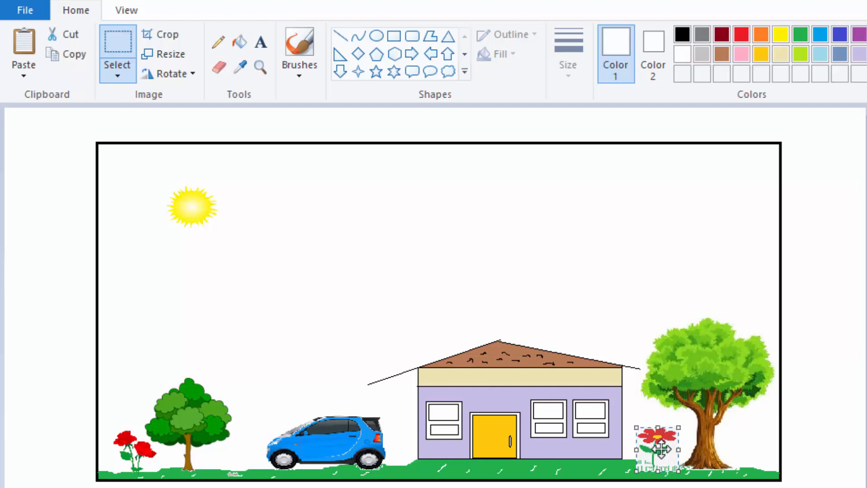
{"action": "left_click", "coordinate": [762, 425]}
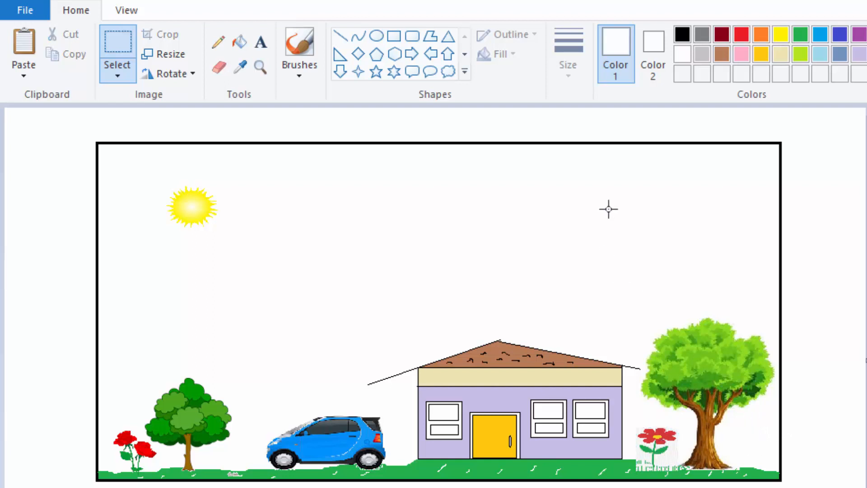
Step: Set up the Pencil tool with green as the drawing colour
{"action": "left_click", "coordinate": [218, 42]}
{"action": "left_click", "coordinate": [800, 35]}
{"action": "left_click", "coordinate": [218, 42]}
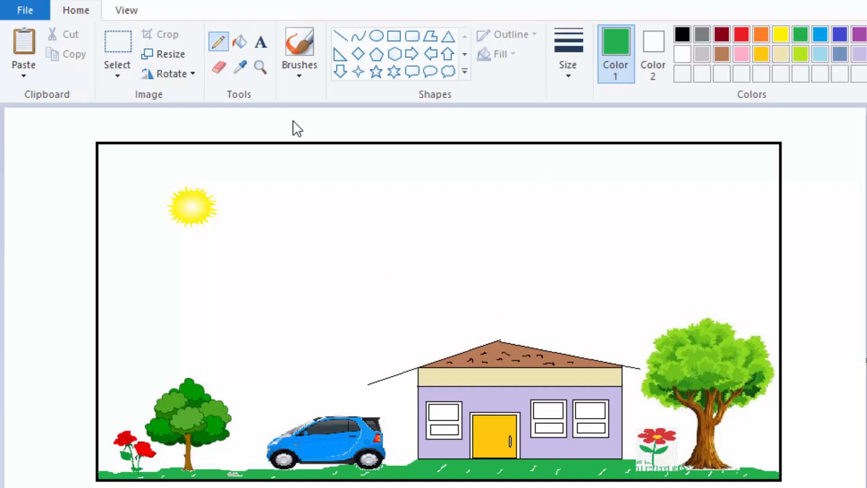